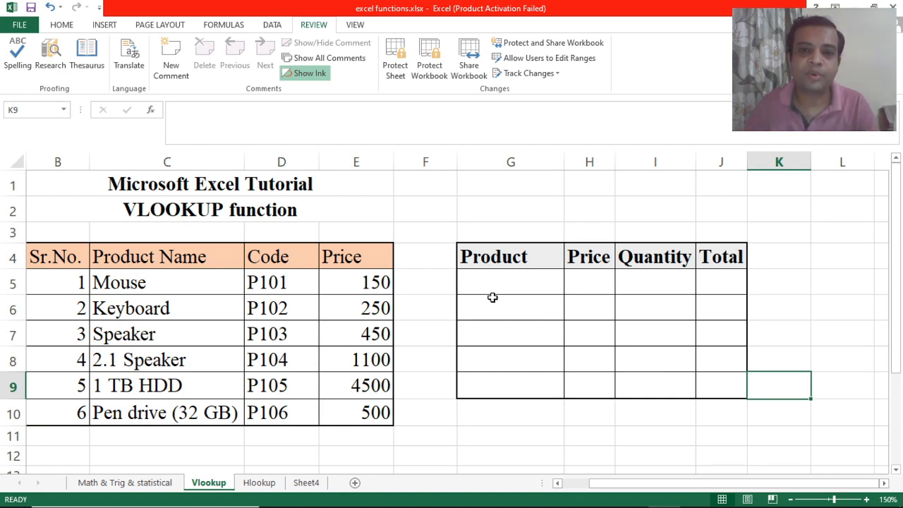
click(498, 296)
click(502, 280)
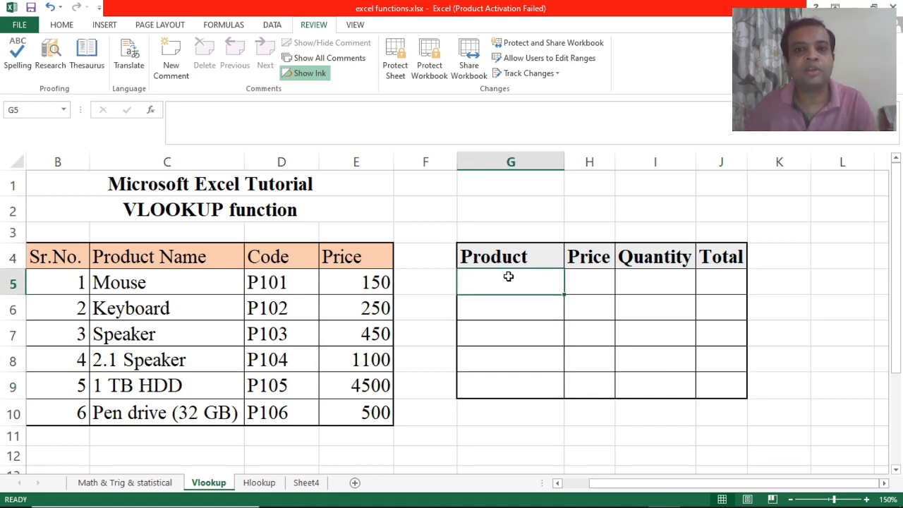
click(592, 283)
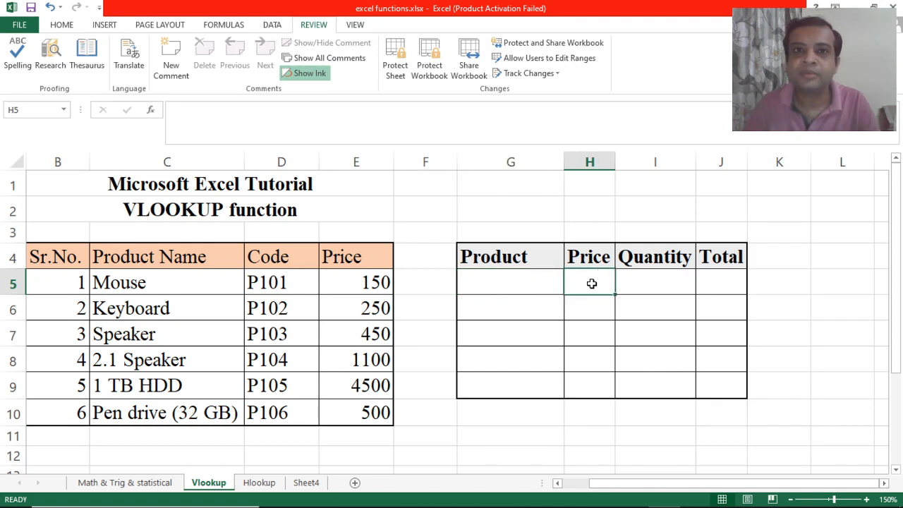
click(489, 284)
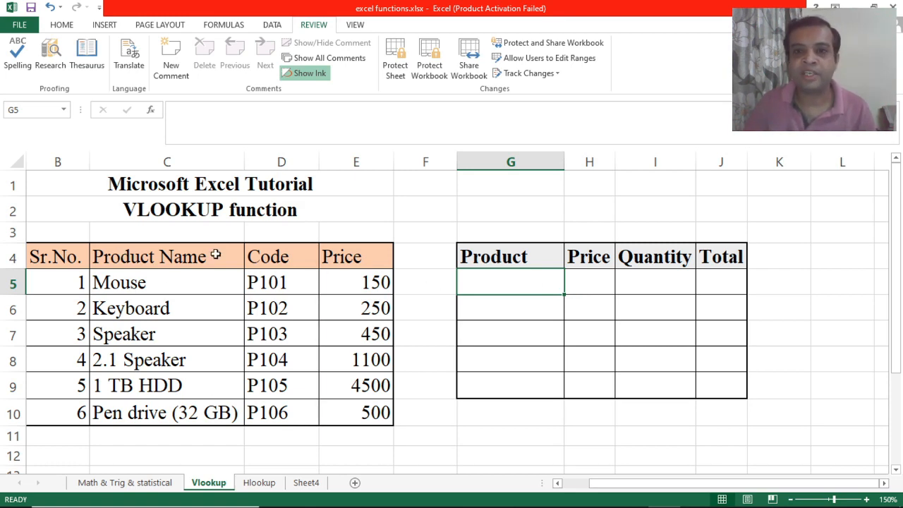
- Begin a VLOOKUP formula in the first Price cell, H5, using product cell G5 as the lookup value
click(587, 288)
text(=)
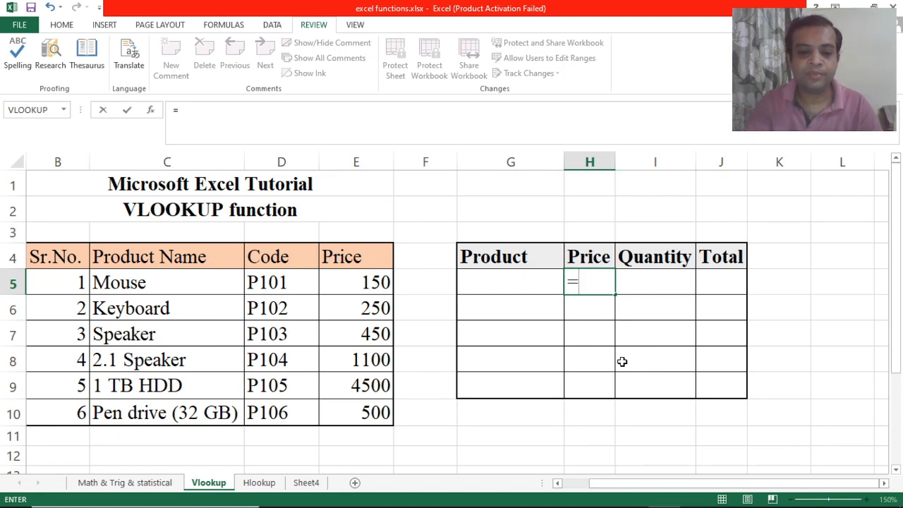
text(vllo)
key(BackSpace)
key(BackSpace)
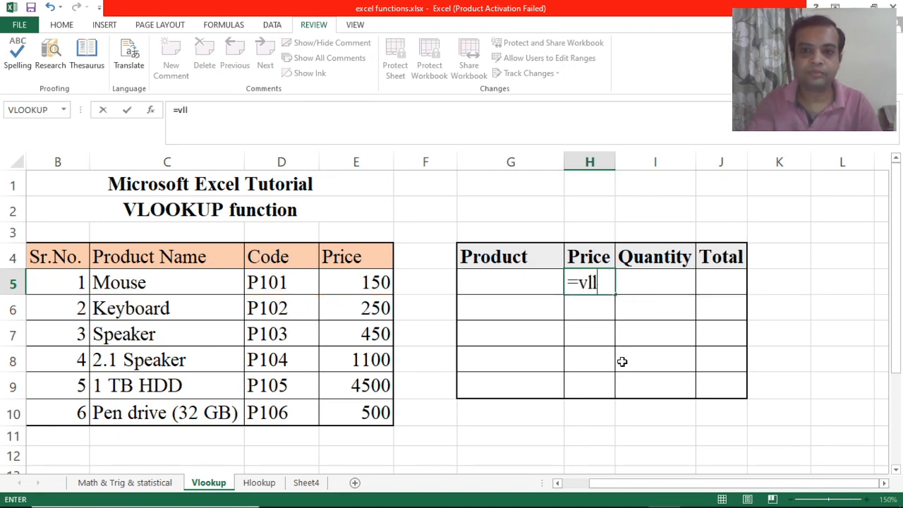
text(ook)
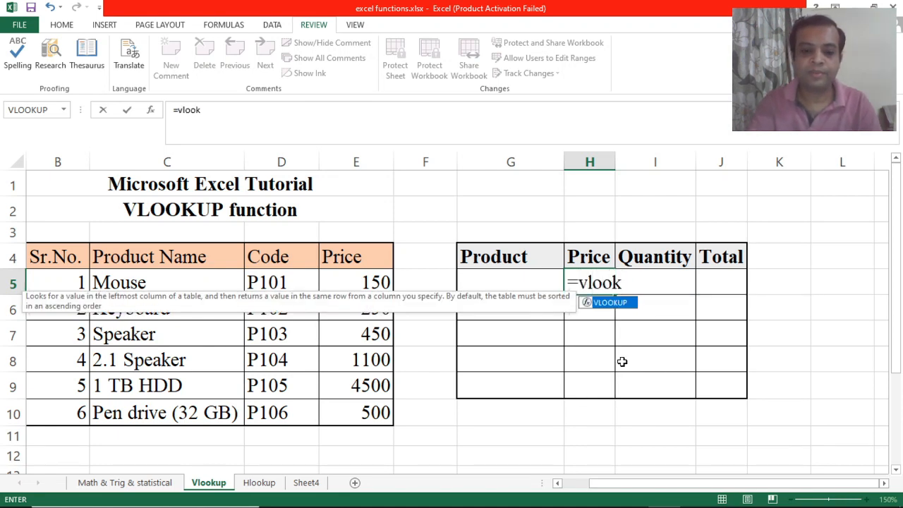
text(up()
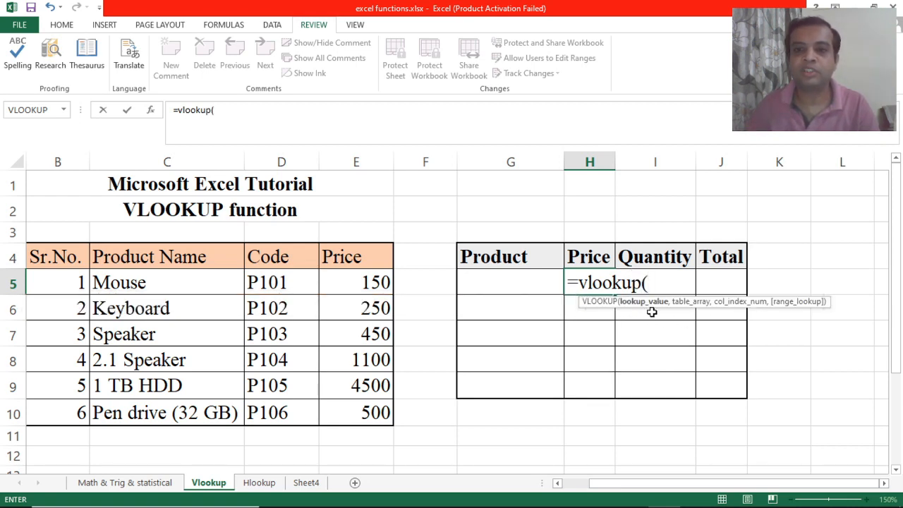
click(499, 281)
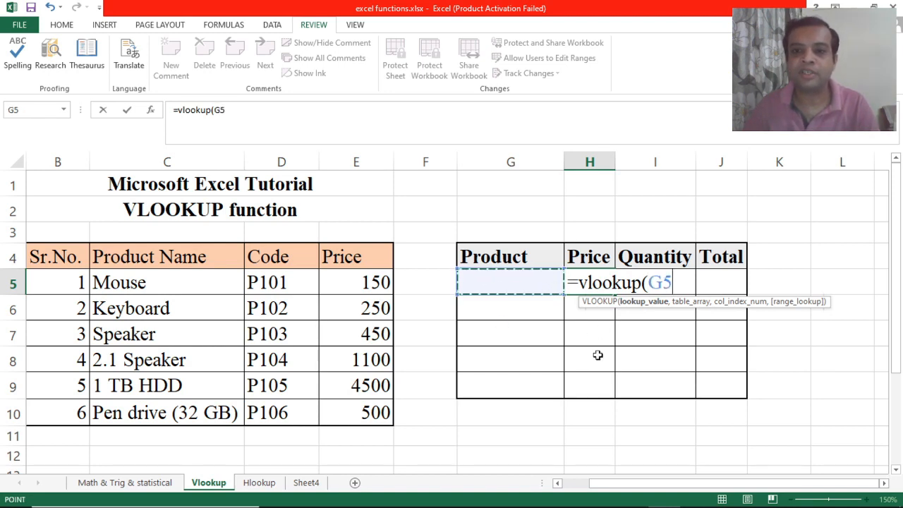
text(,)
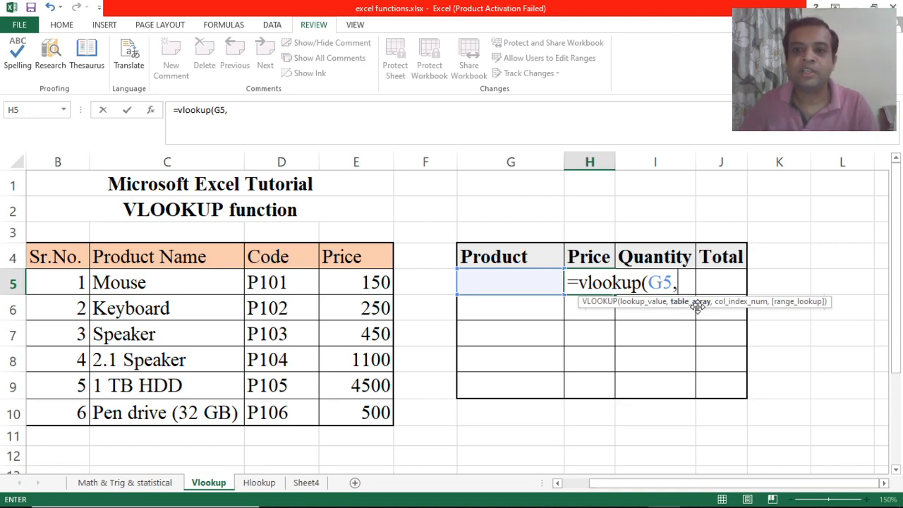
- Complete the VLOOKUP in H5 with table range C4:E10, column index 3 and 0 for an exact match
drag(144, 257, 407, 423)
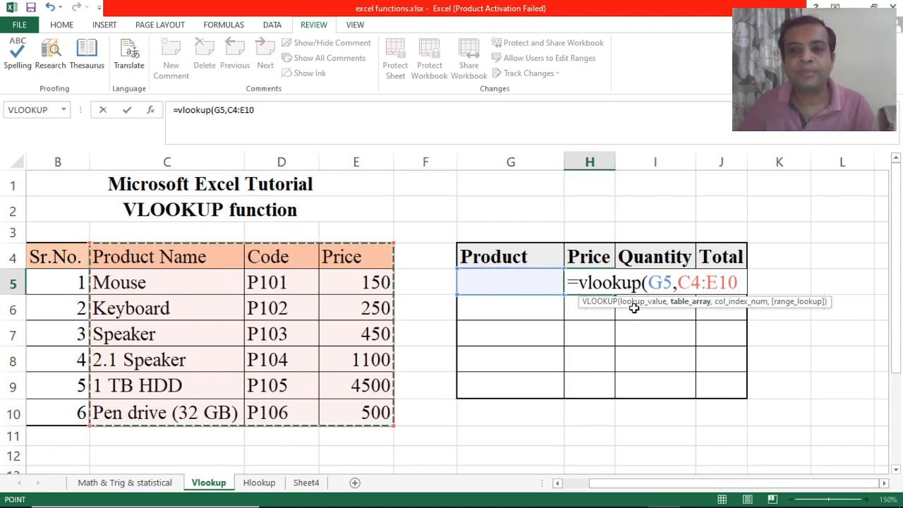
text(,)
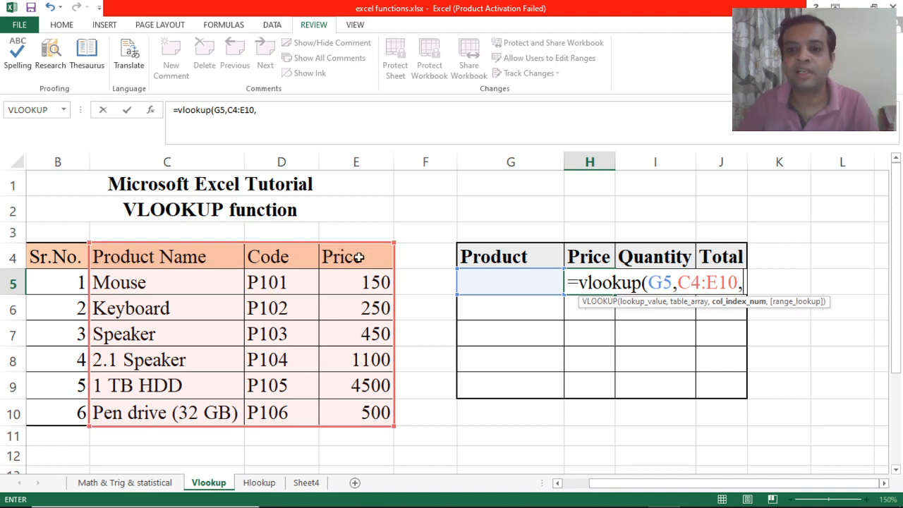
text(3)
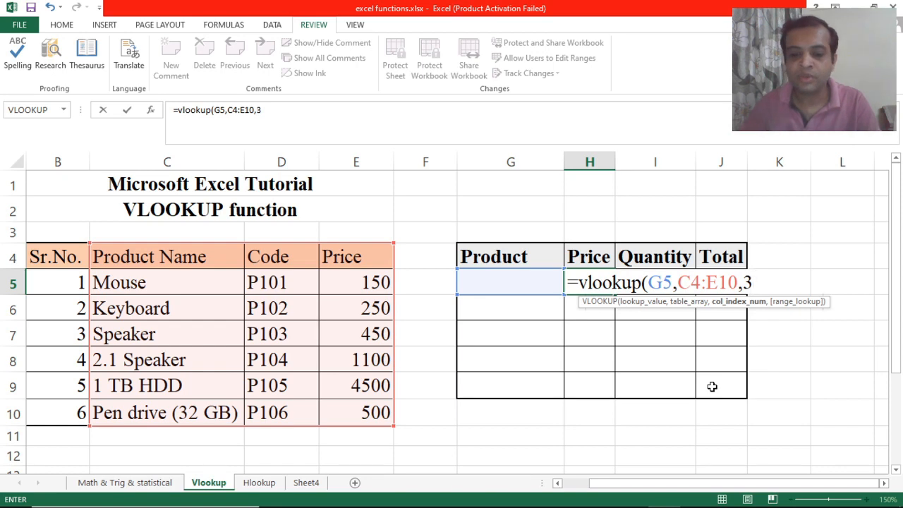
text(,)
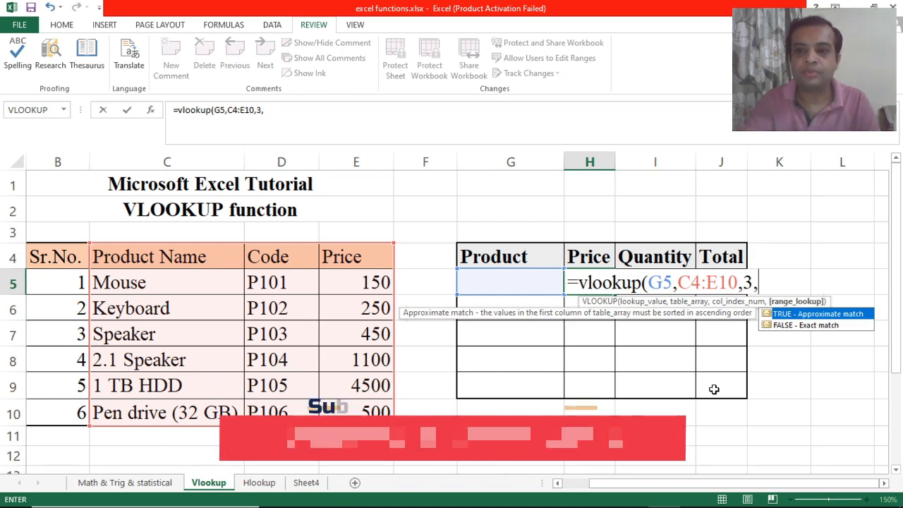
text(0)
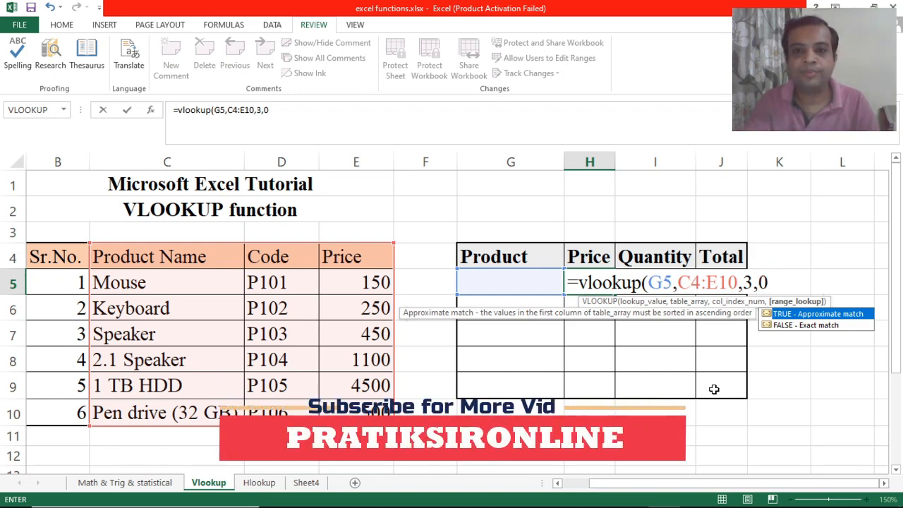
text())
key(Return)
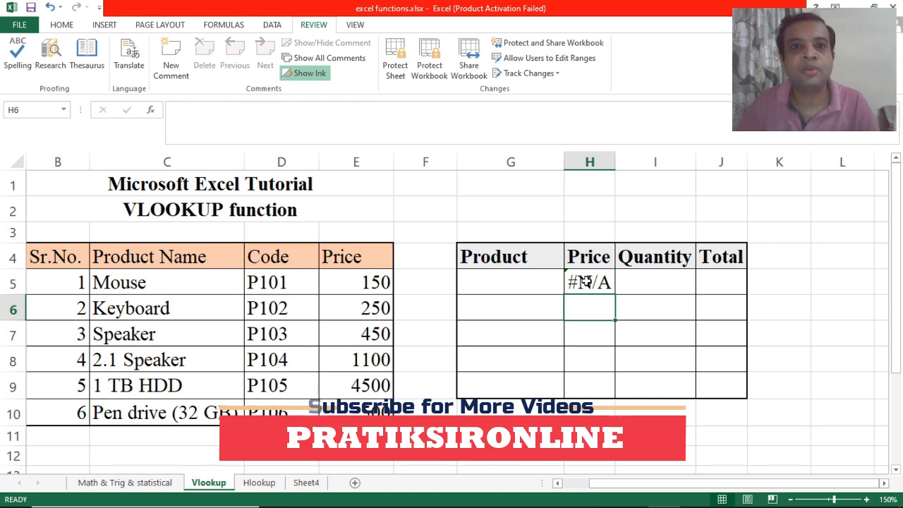
- Enter "keyboard" as the product in G5 to test the price lookup
click(494, 283)
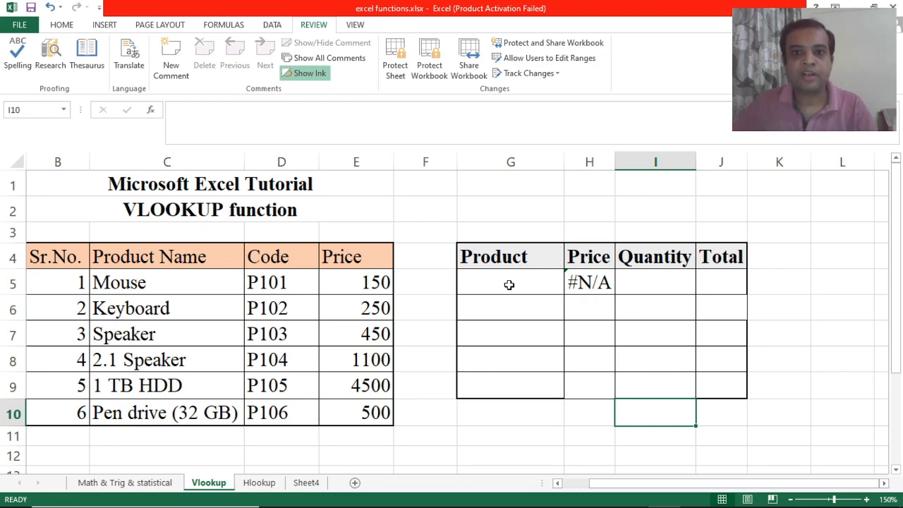
click(509, 284)
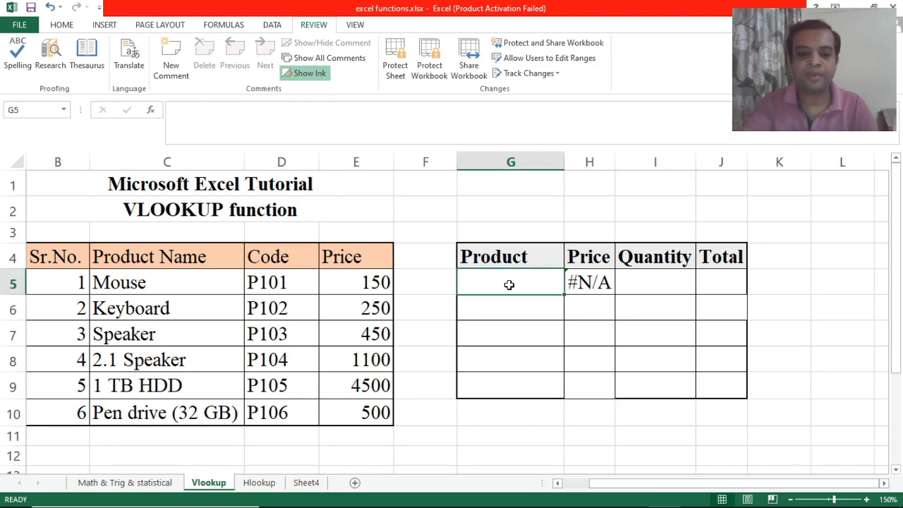
text(keyboard)
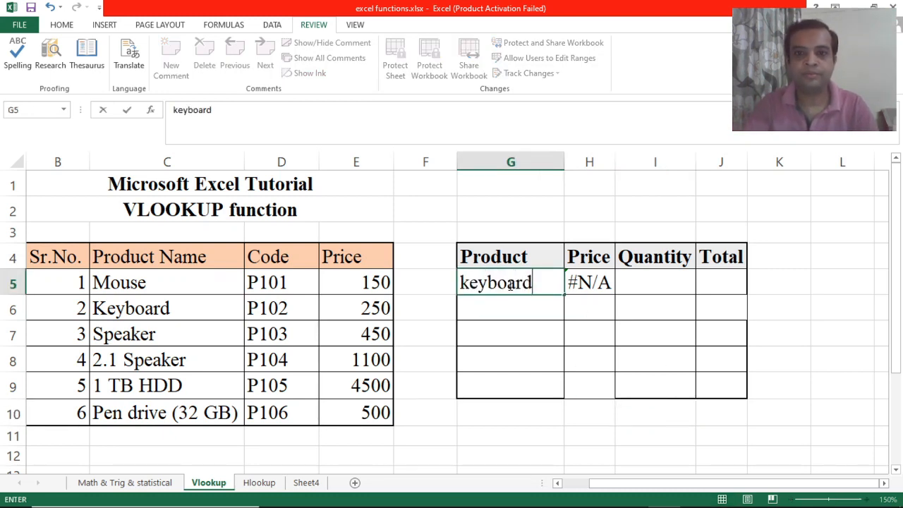
key(Return)
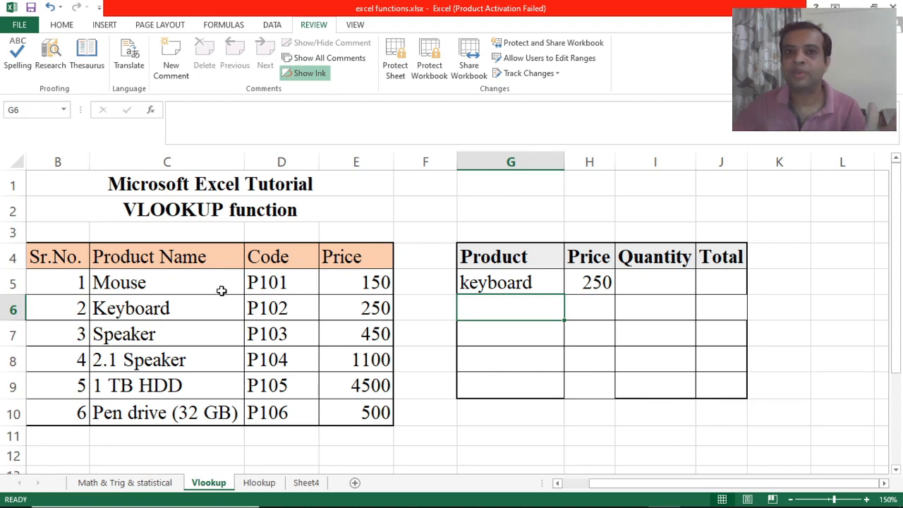
- Enter a quantity of 2 in I5 and calculate the row's total in J5 with =I5*H5
click(667, 282)
text(2)
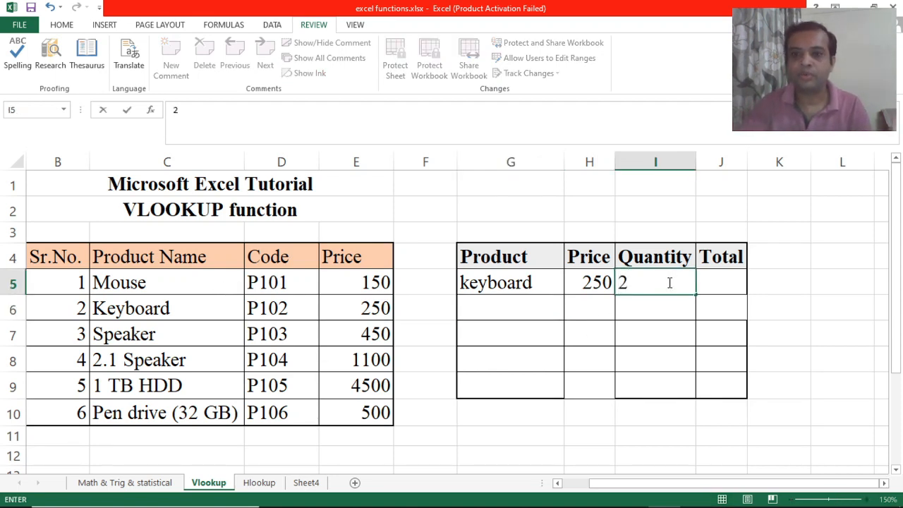
key(Tab)
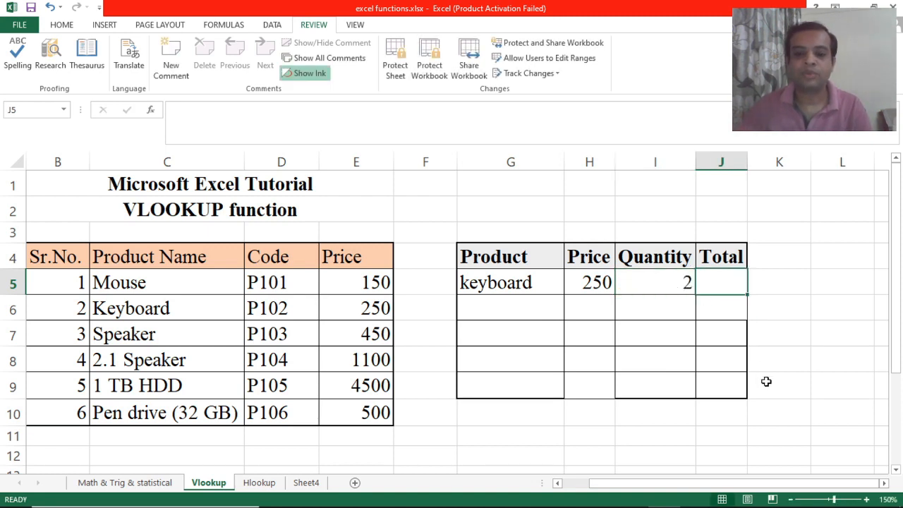
text(=)
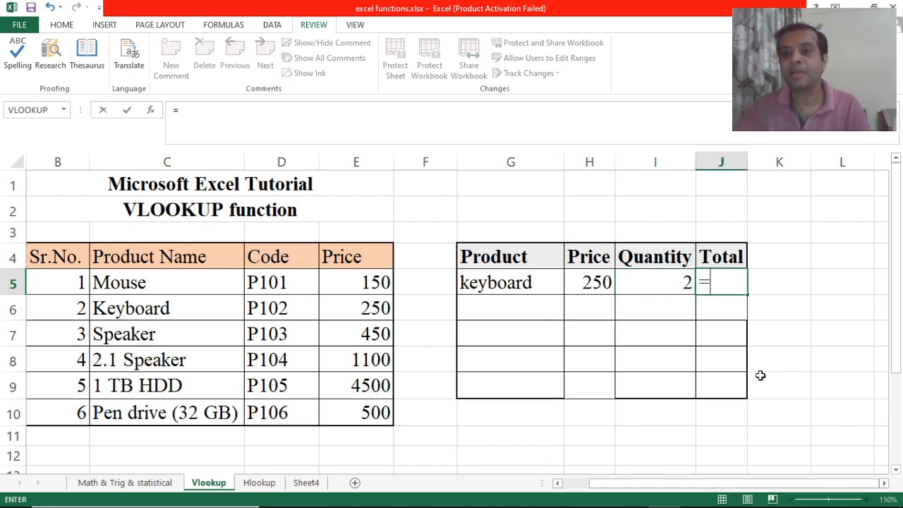
click(668, 283)
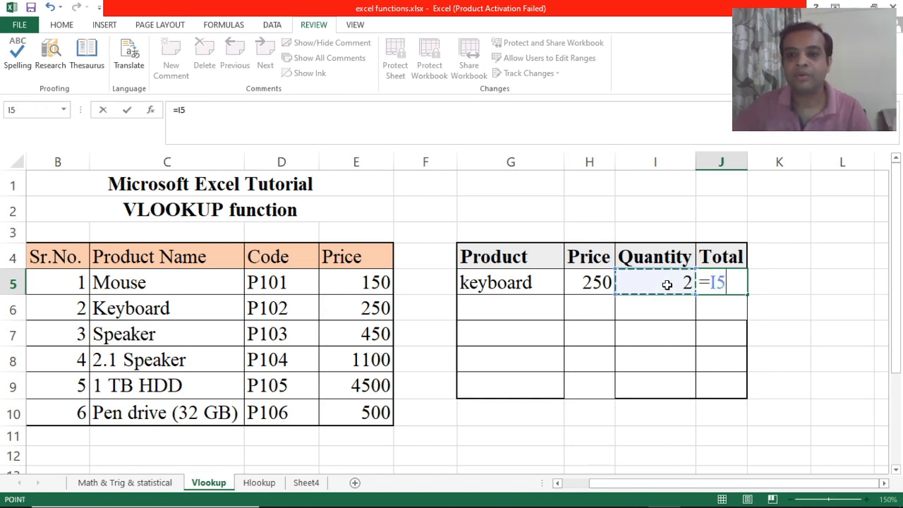
text(*)
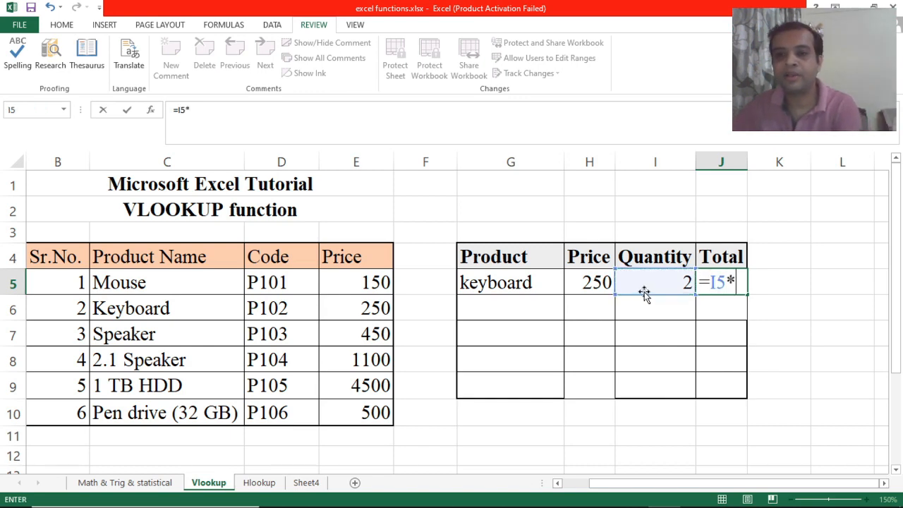
click(596, 283)
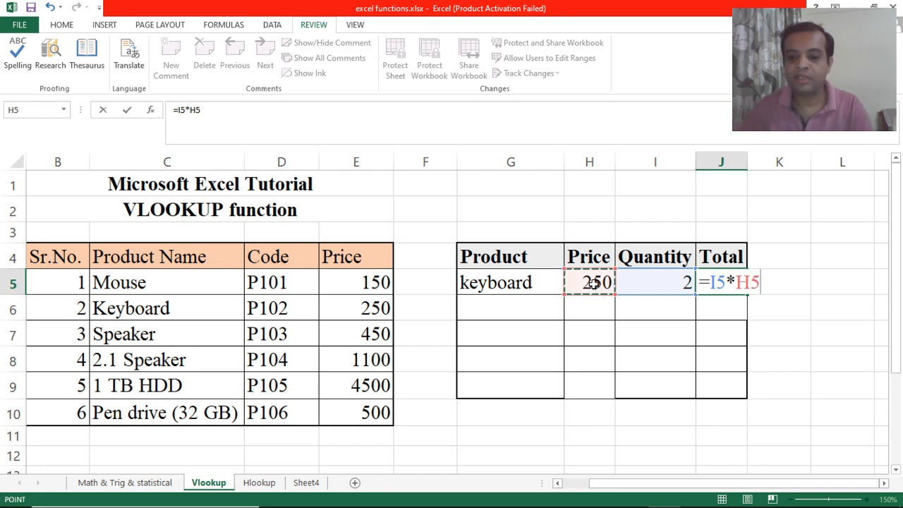
key(Return)
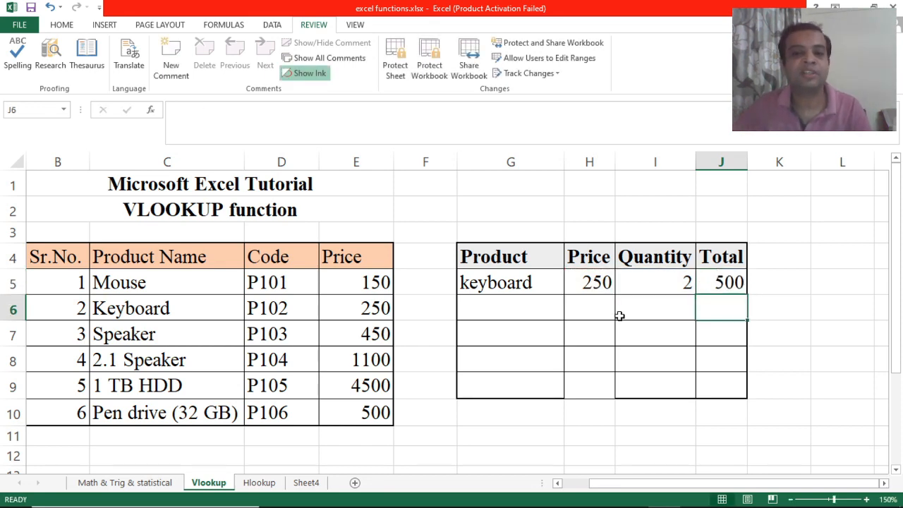
- Clear the product in G5 and apply List data validation to that cell with source =$C$5:$C$10
click(540, 284)
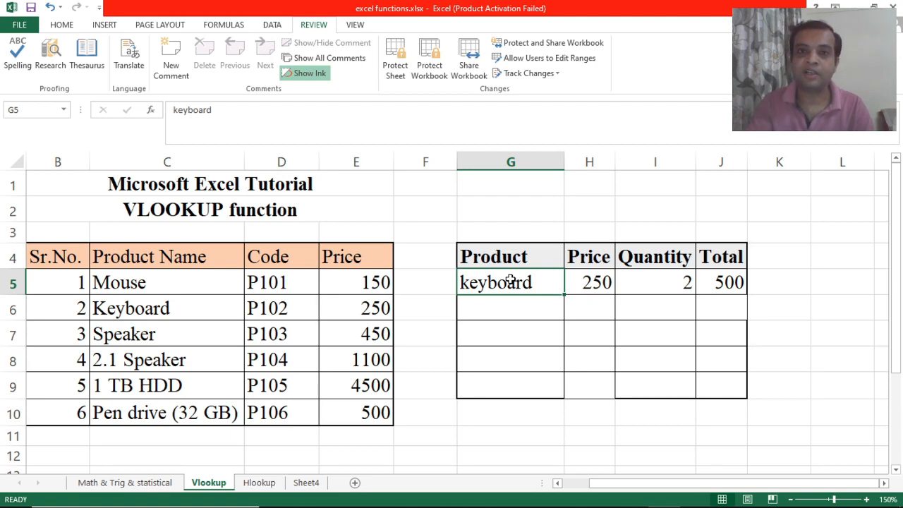
key(Delete)
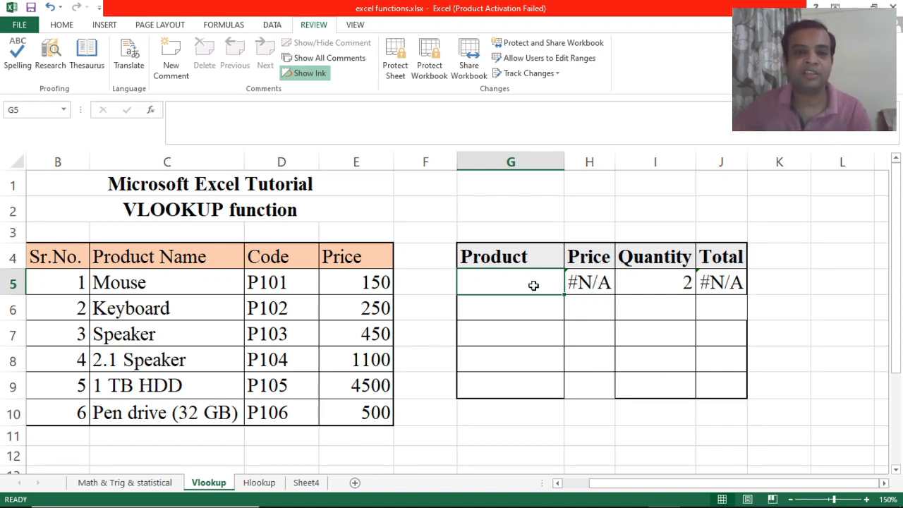
click(271, 29)
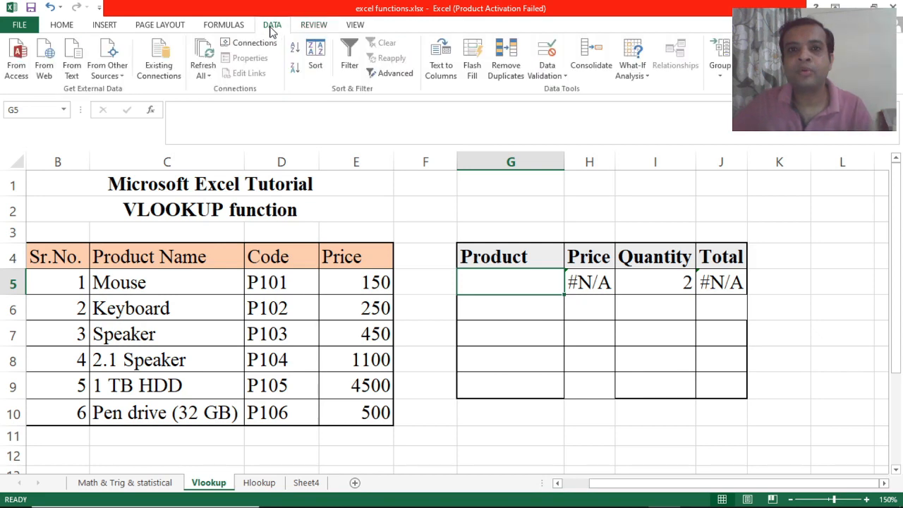
click(565, 77)
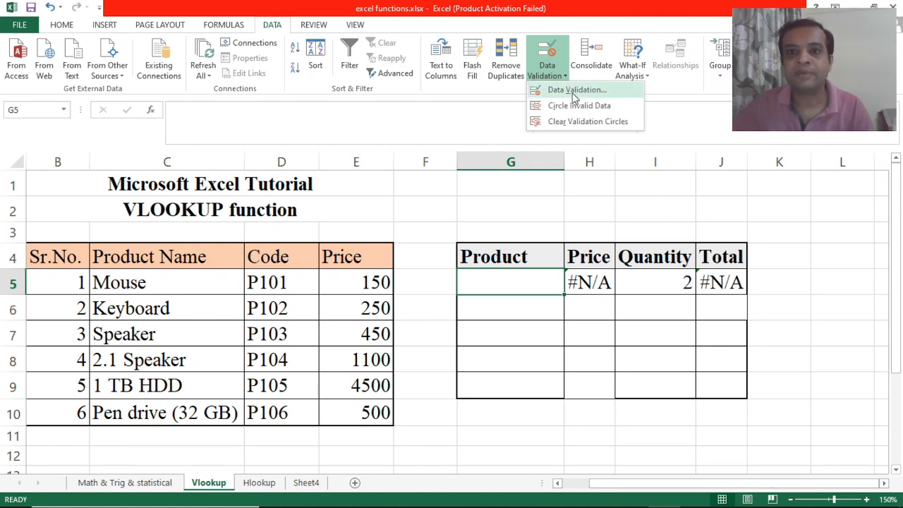
click(575, 91)
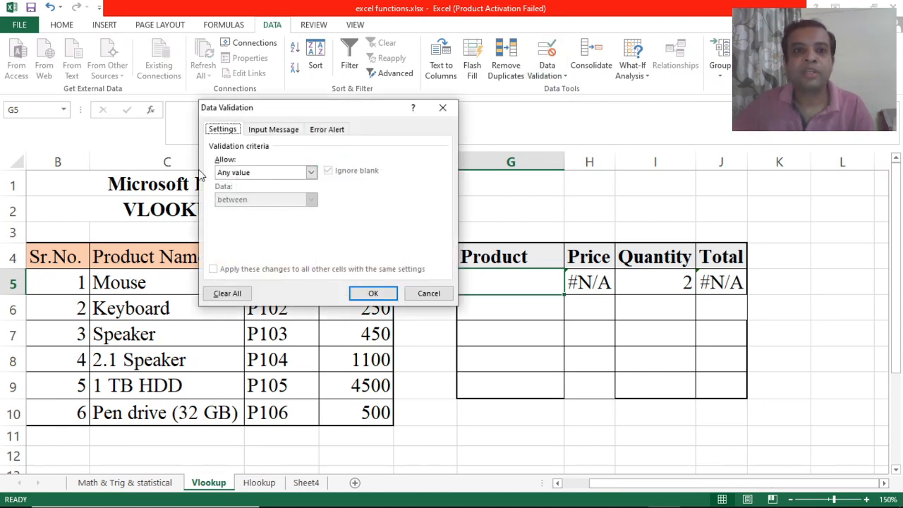
click(311, 172)
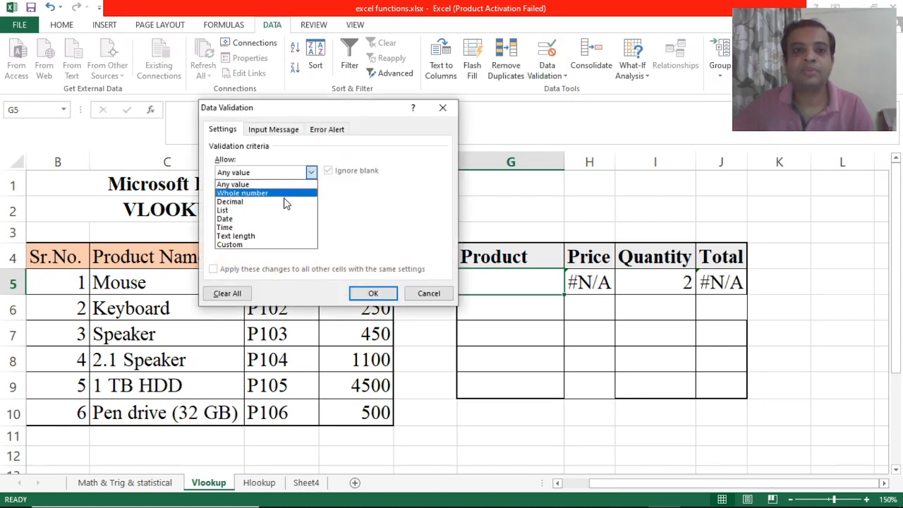
click(249, 211)
click(257, 226)
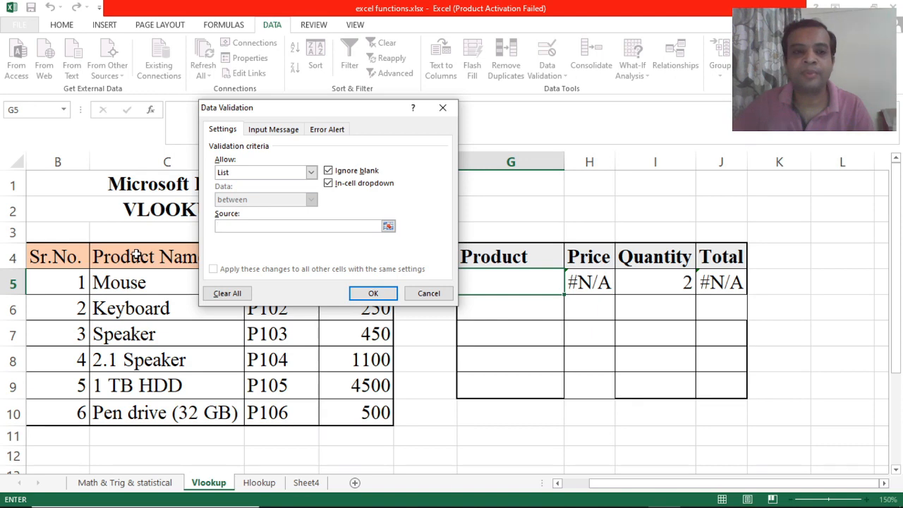
drag(132, 281, 145, 408)
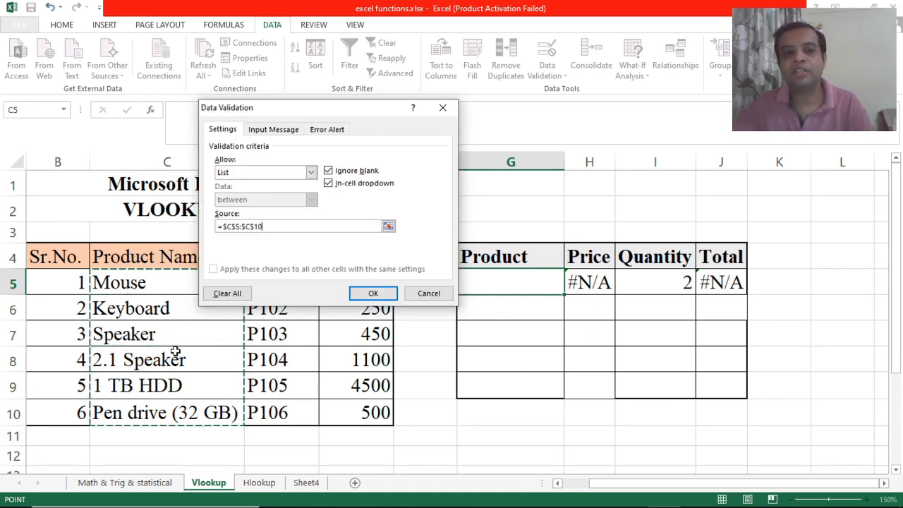
click(374, 297)
click(506, 412)
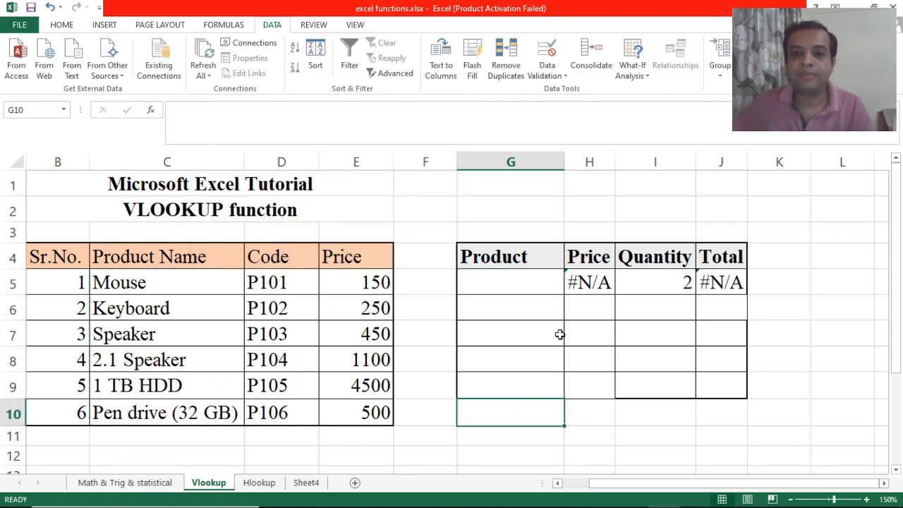
- Try the product drop-down list in G5 with Keyboard, and set the product to 2.1 Speaker
click(524, 283)
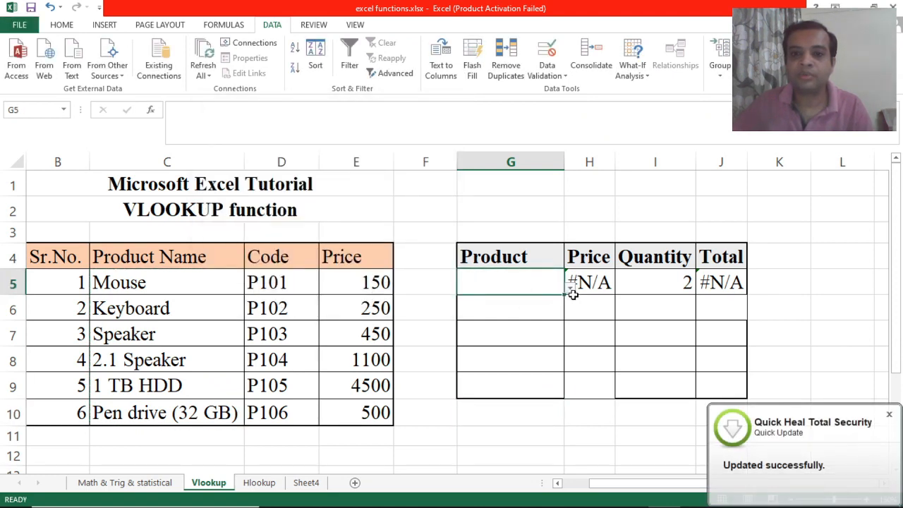
click(890, 415)
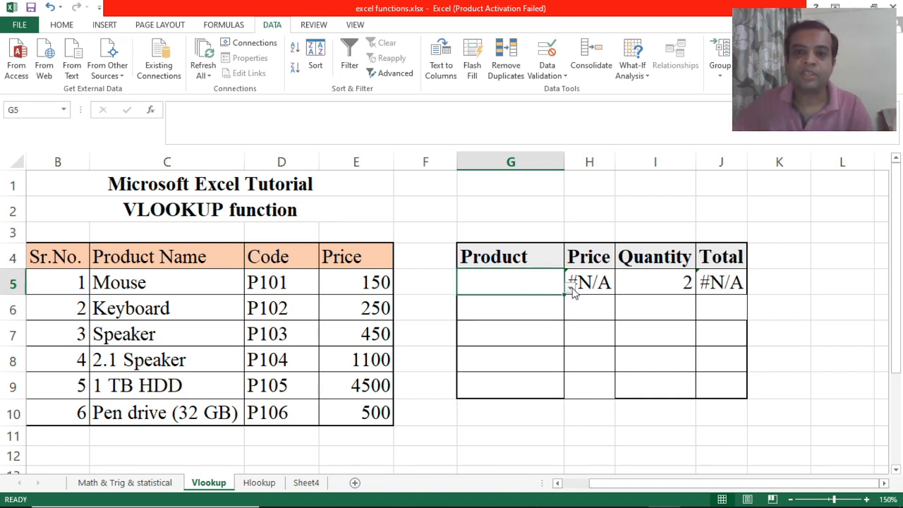
click(571, 287)
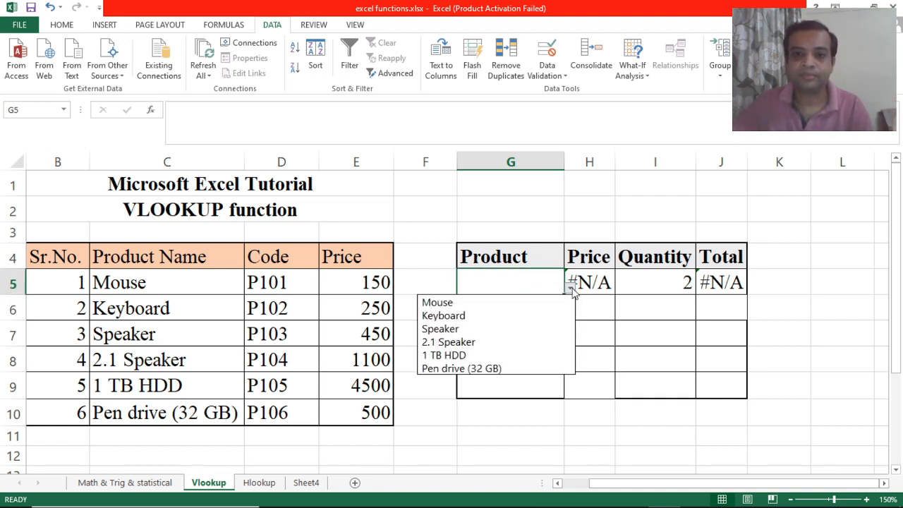
click(457, 317)
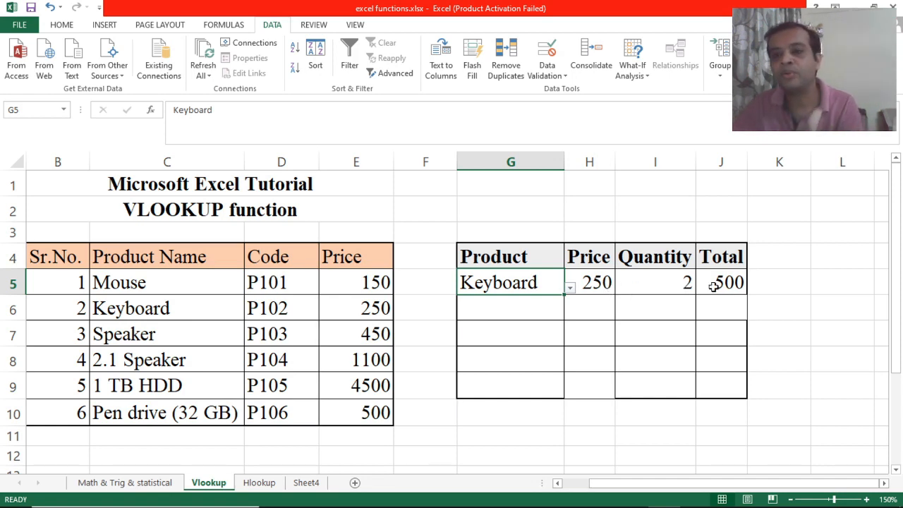
click(570, 288)
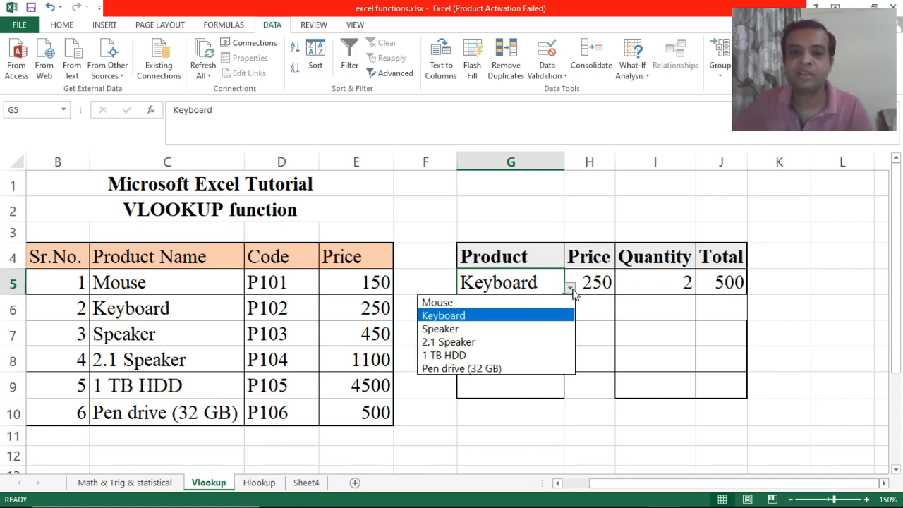
click(494, 344)
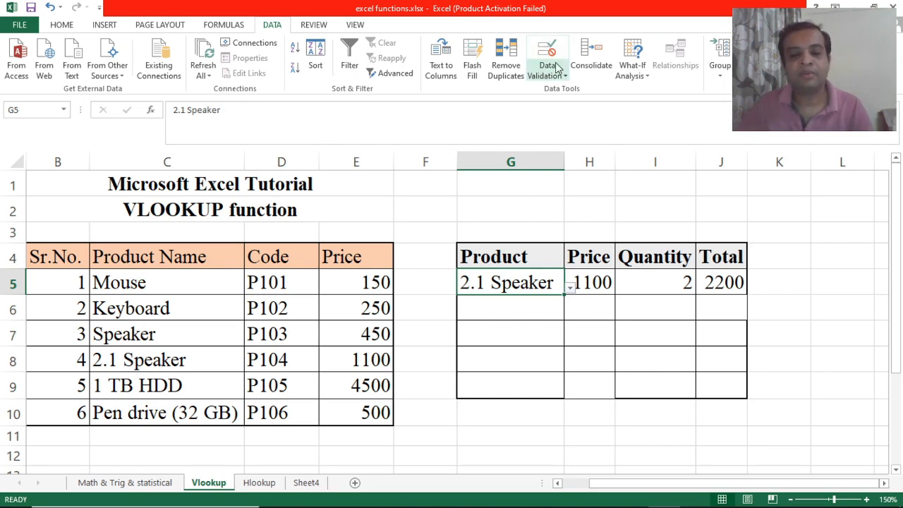
click(528, 312)
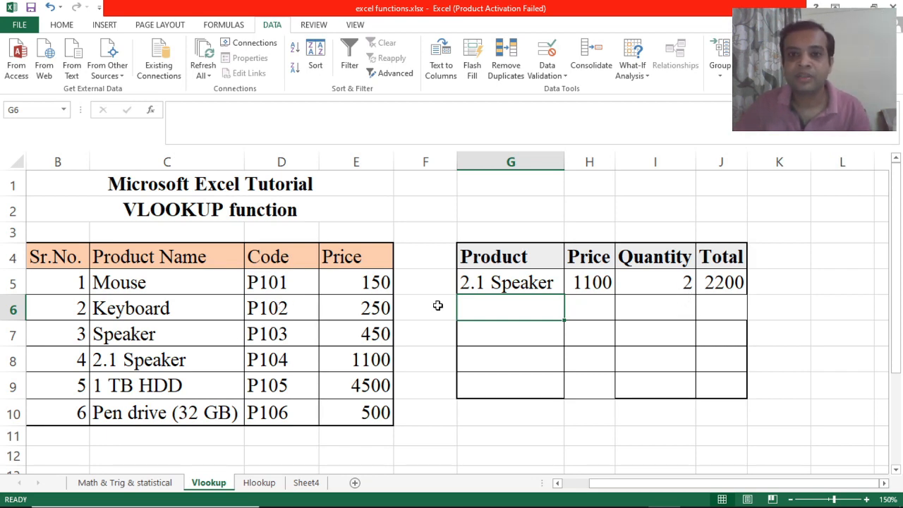
click(500, 325)
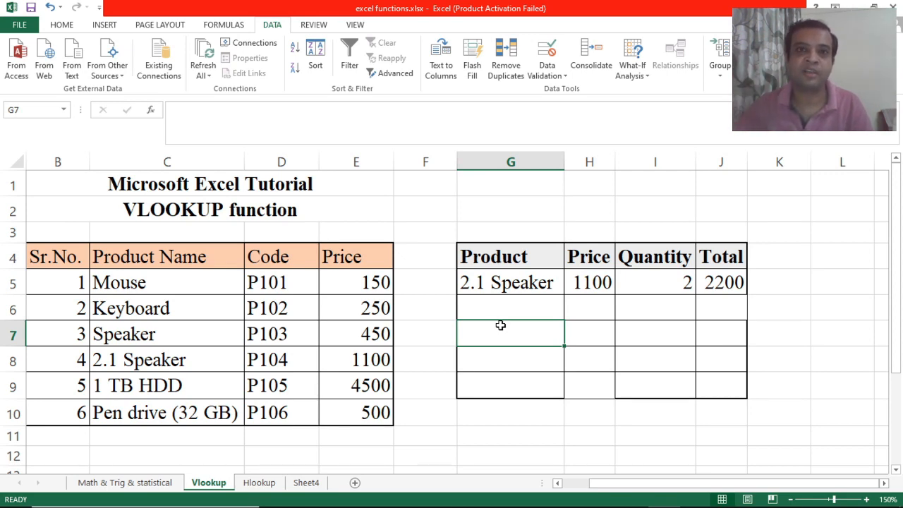
click(550, 308)
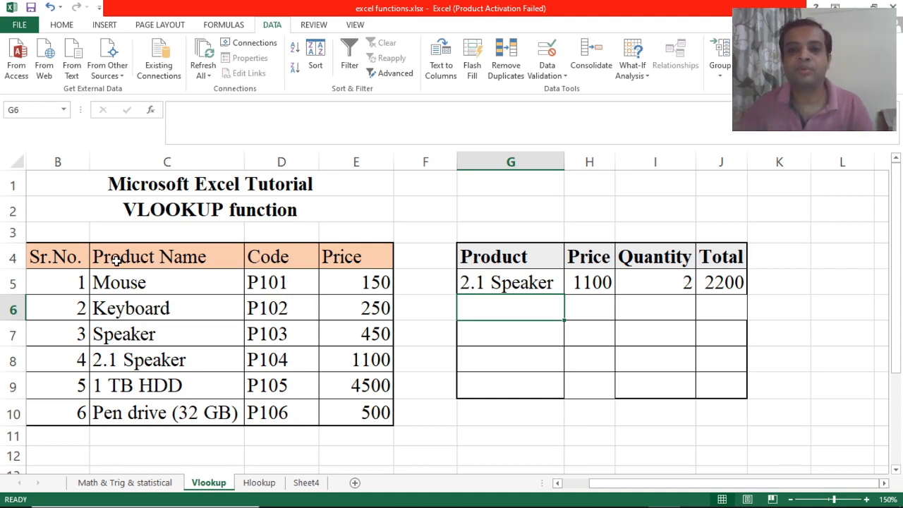
- Check the product table on Sheet4 and start a VLOOKUP in H6 of the Vlookup sheet with G6 as the lookup value
click(591, 300)
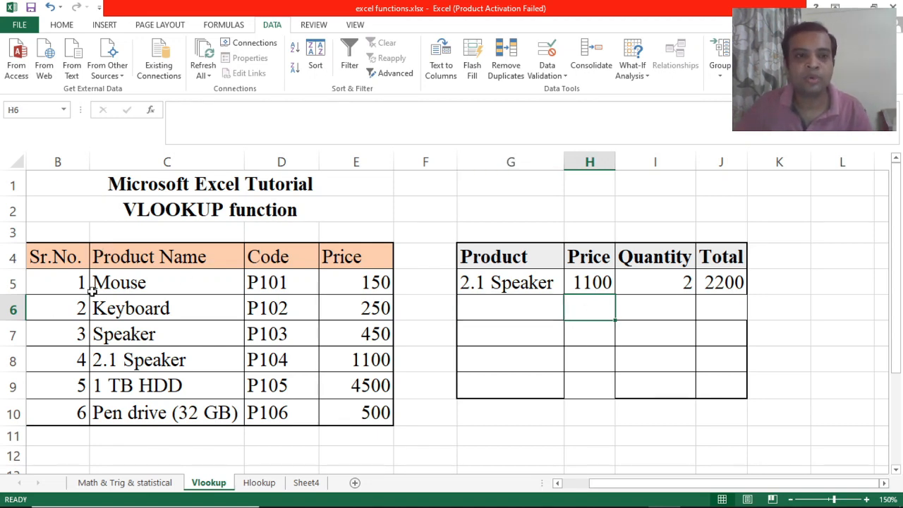
click(302, 484)
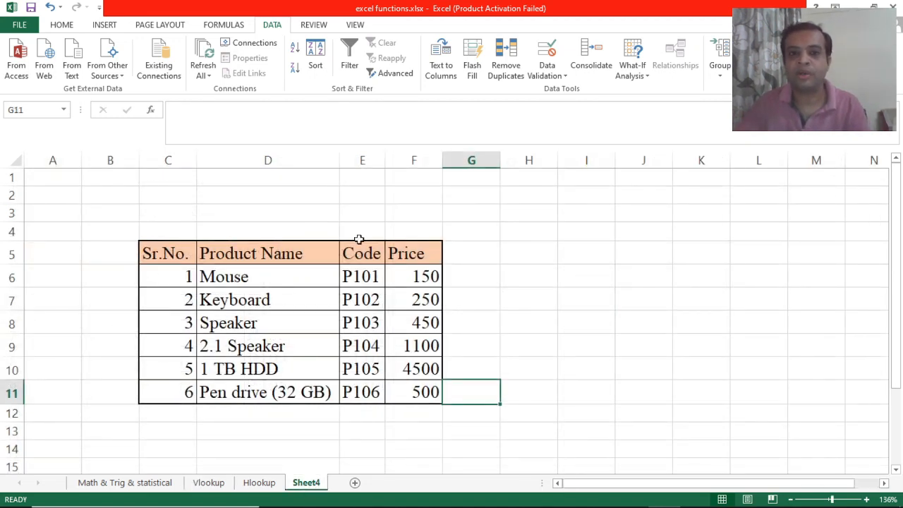
click(209, 484)
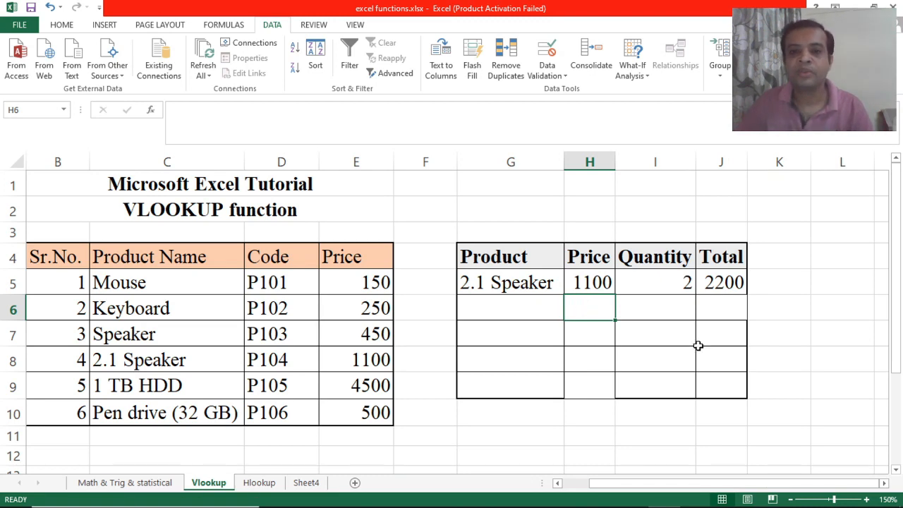
text(=)
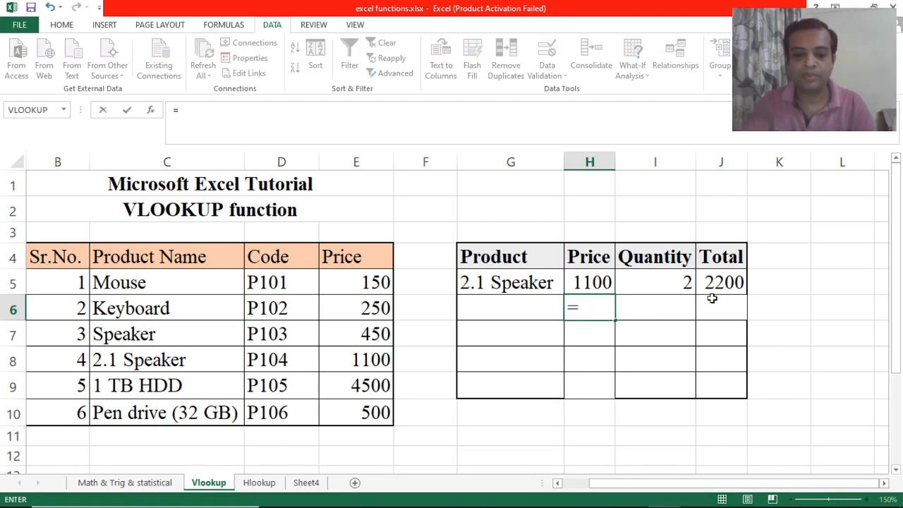
text(vlookup)
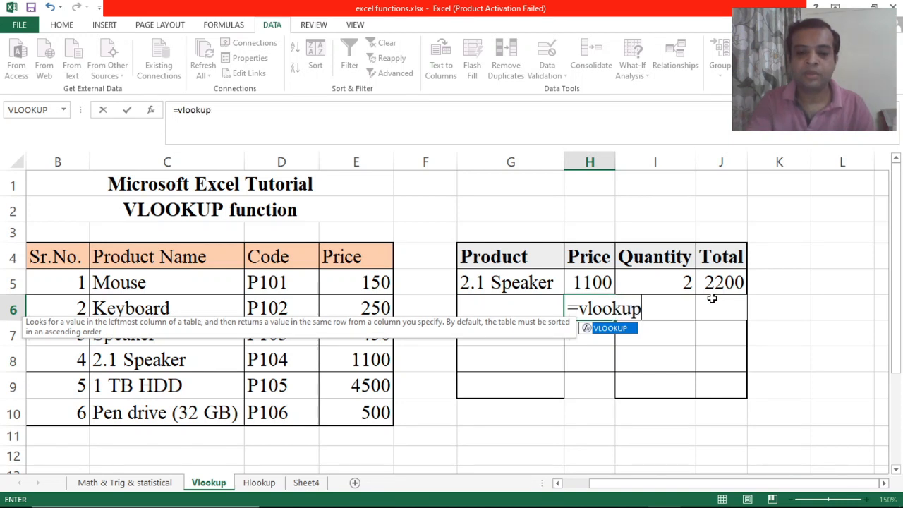
text(()
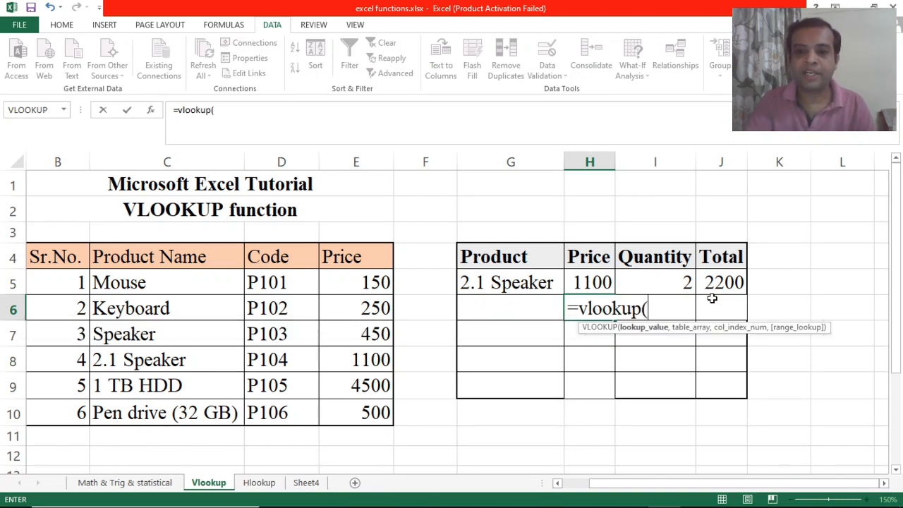
click(506, 307)
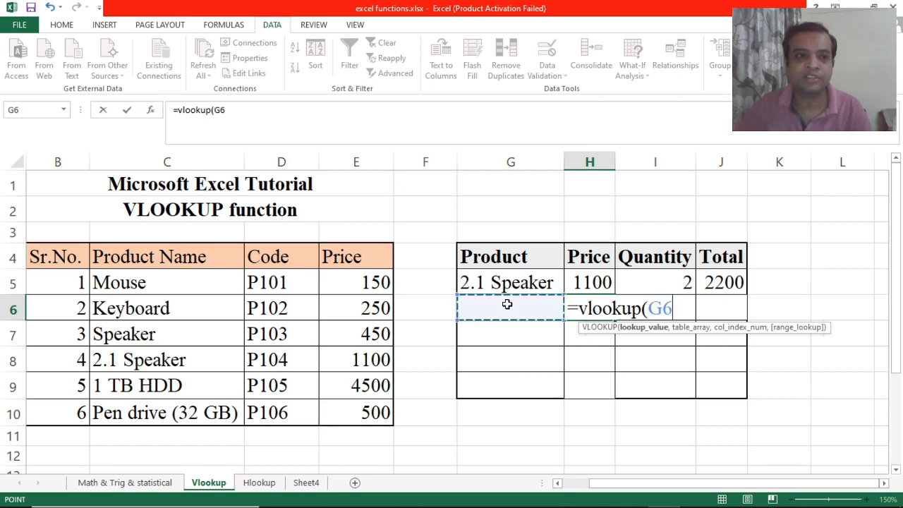
text(,)
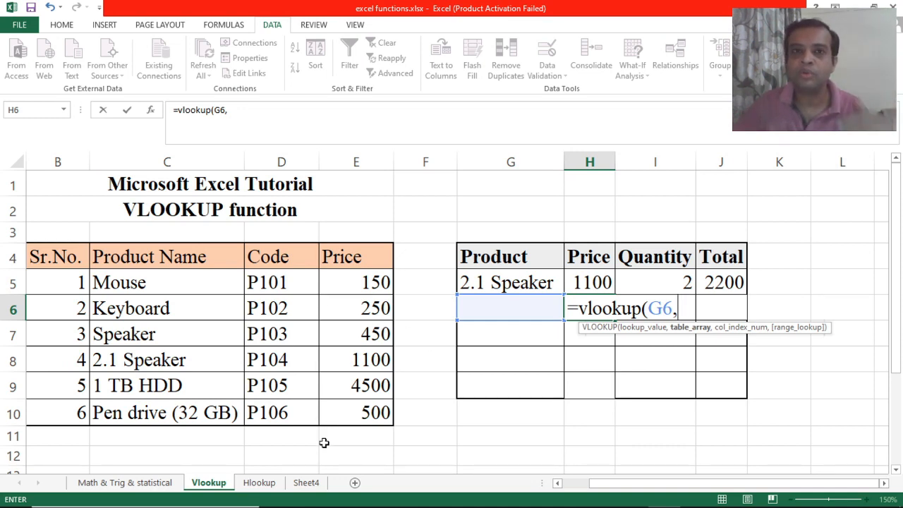
click(308, 490)
drag(205, 254, 396, 364)
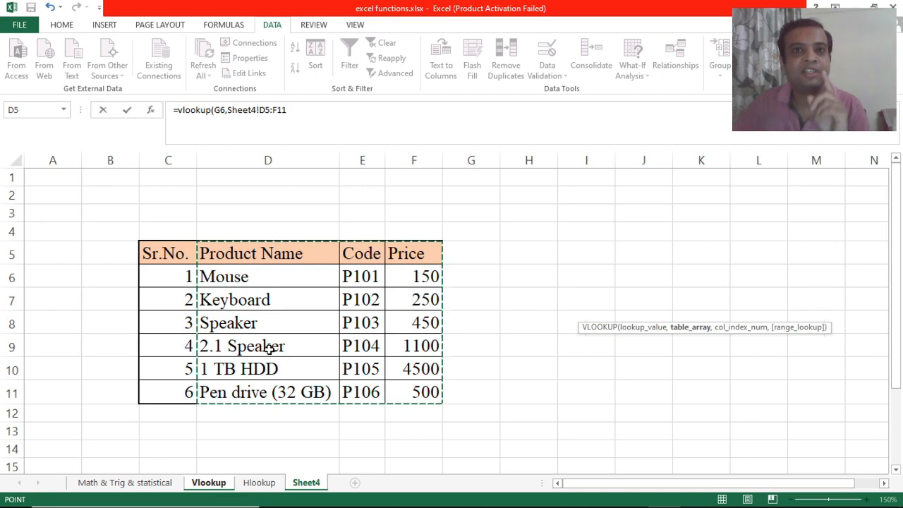
click(213, 485)
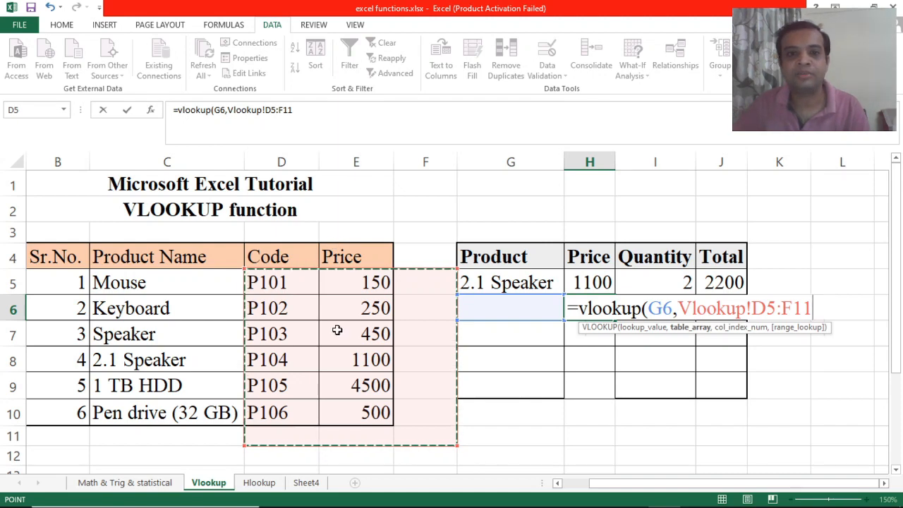
key(BackSpace)
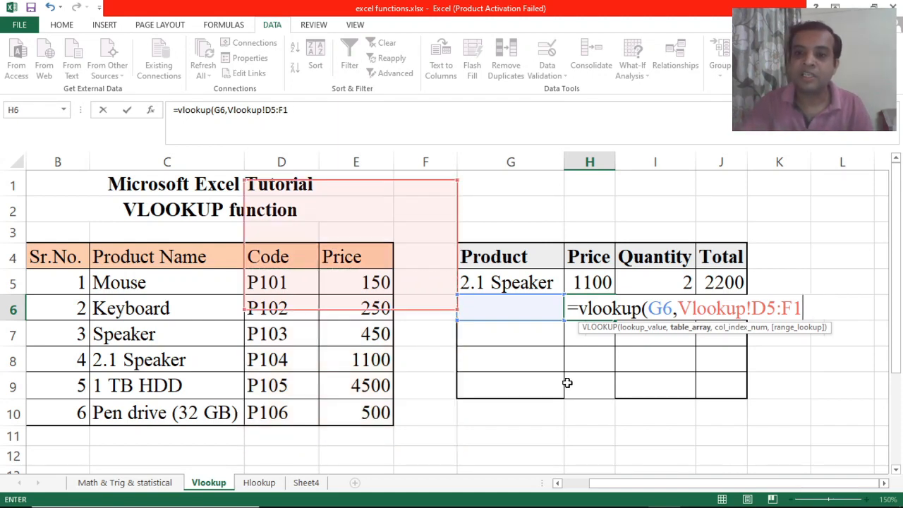
key(BackSpace)
key(BackSpace)
key(BackSpace)
key(BackSpace)
key(BackSpace)
key(BackSpace)
key(BackSpace)
key(BackSpace)
key(BackSpace)
key(BackSpace)
key(BackSpace)
key(BackSpace)
key(BackSpace)
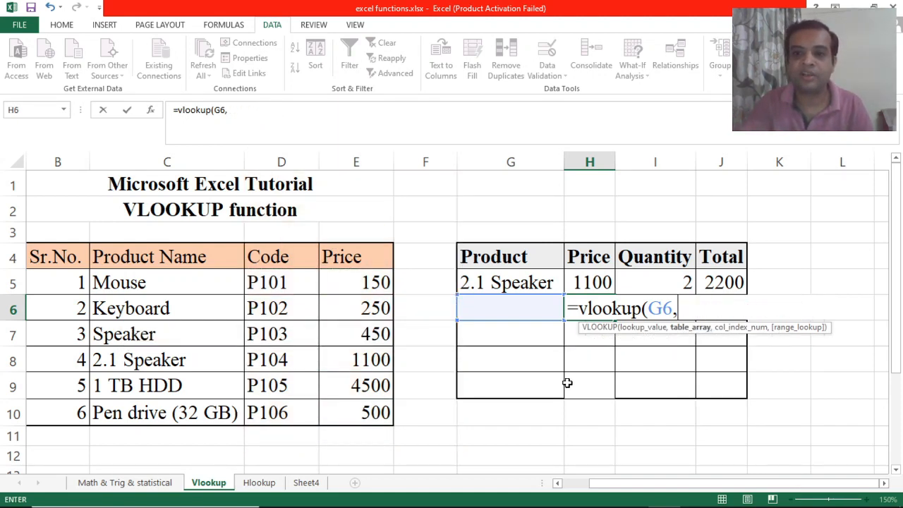
- Complete the VLOOKUP in H6 with table range Sheet4!D5:F11, column index 3 and 0 for an exact match
click(306, 483)
drag(216, 255, 424, 392)
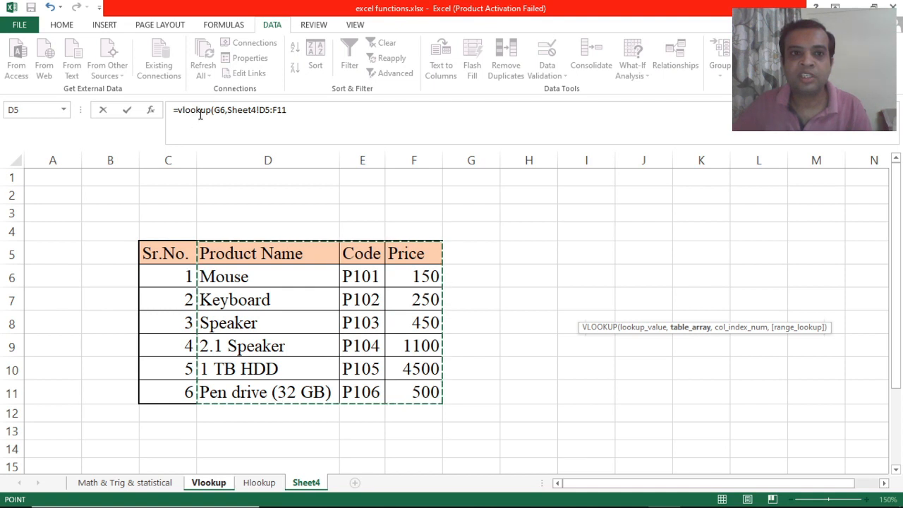
click(288, 110)
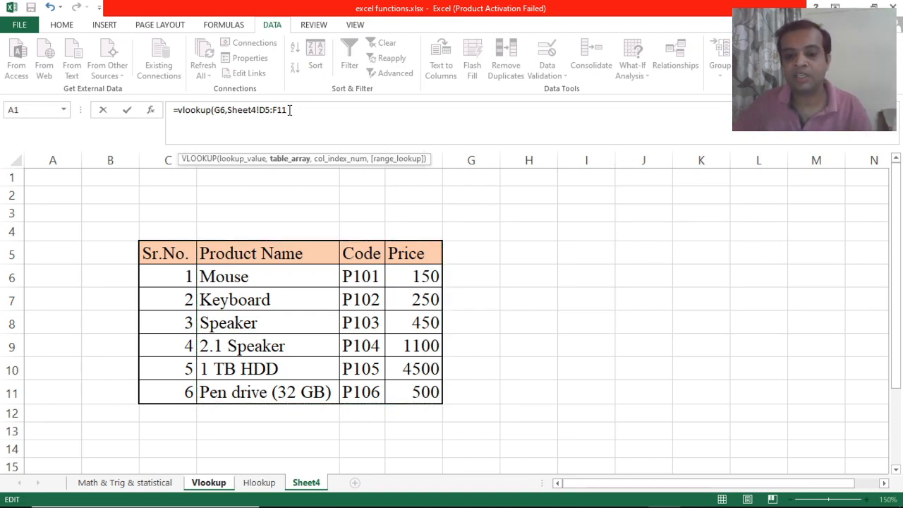
text(,)
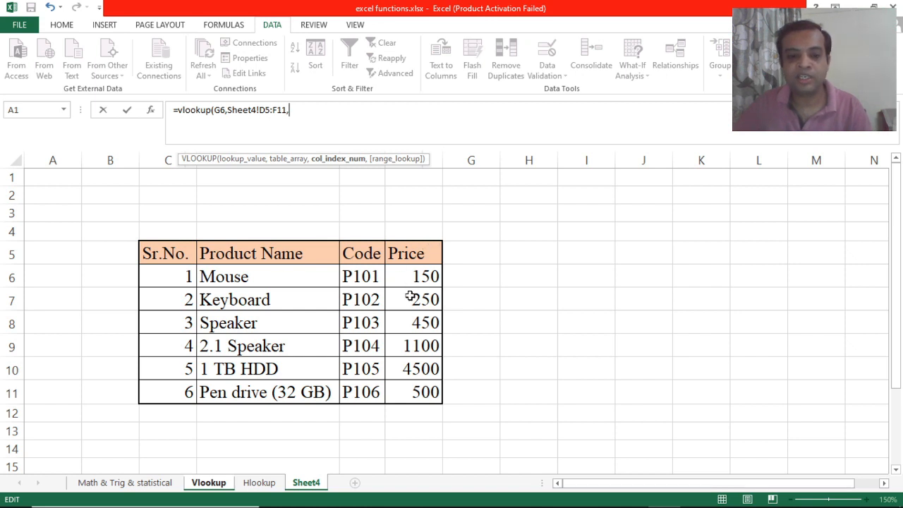
text(3)
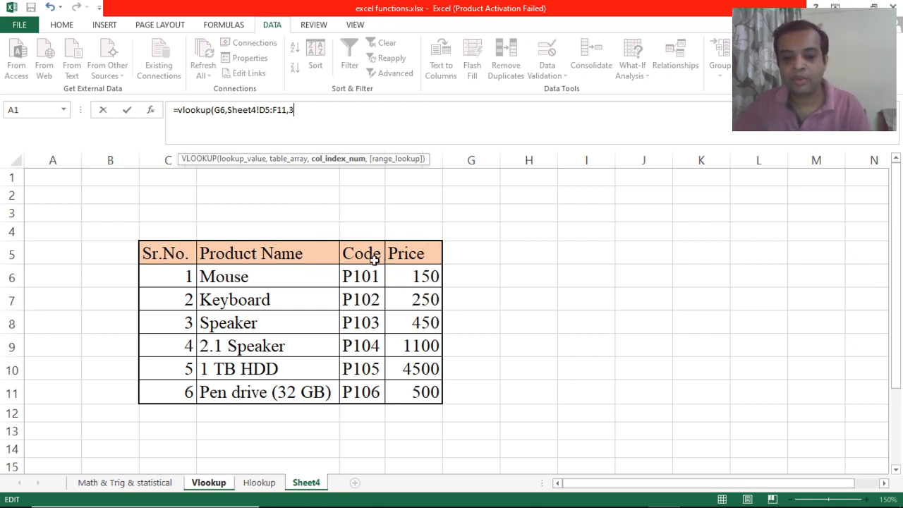
text(,0)
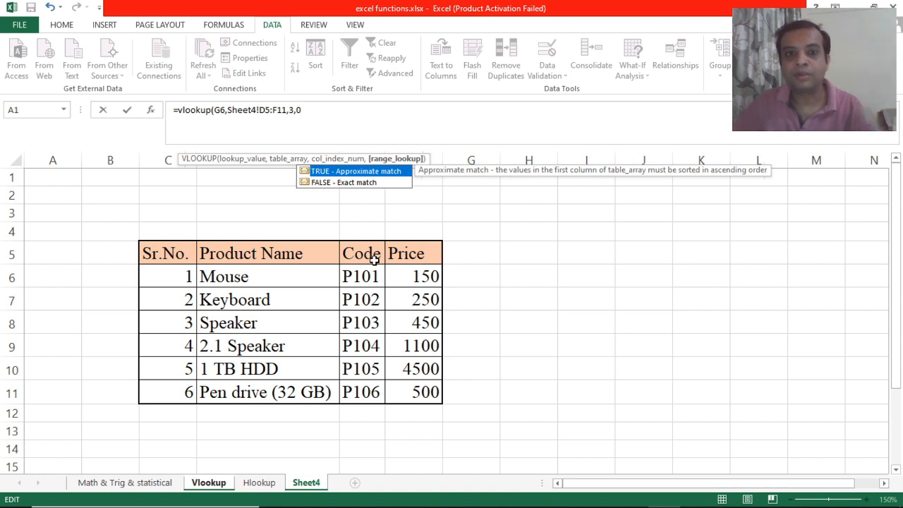
text())
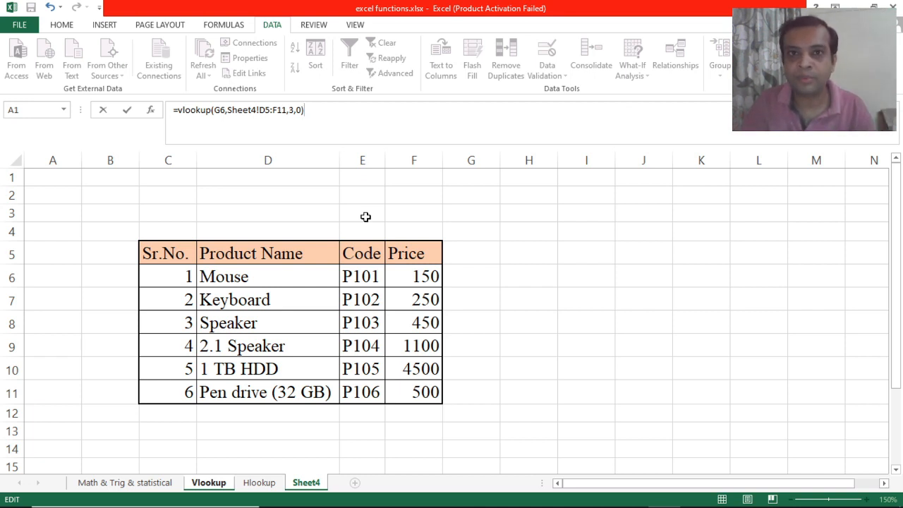
key(Return)
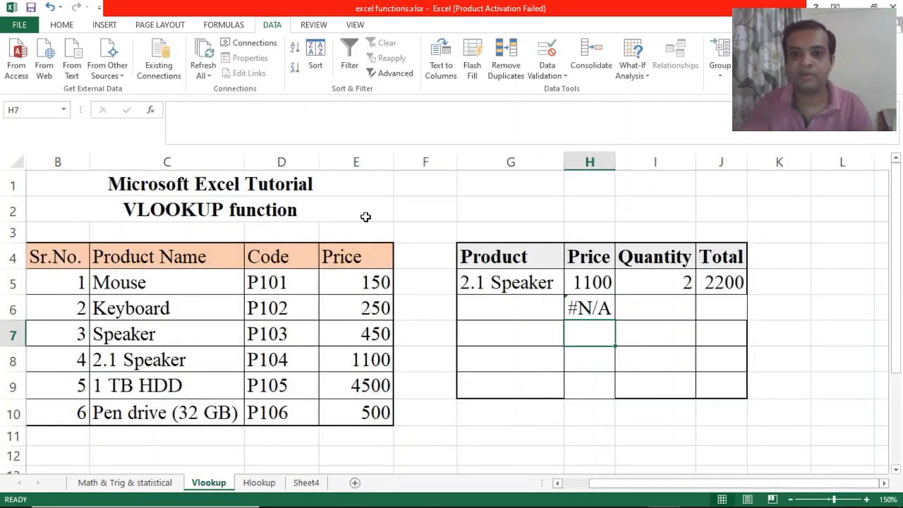
- Enter "Mouse" as the product in G6 to test the cross-sheet price lookup
click(498, 302)
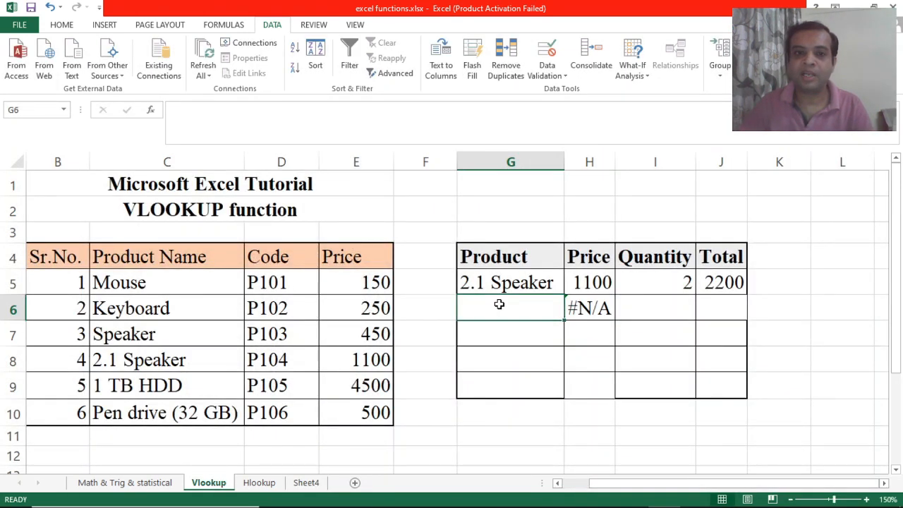
text(Mouse)
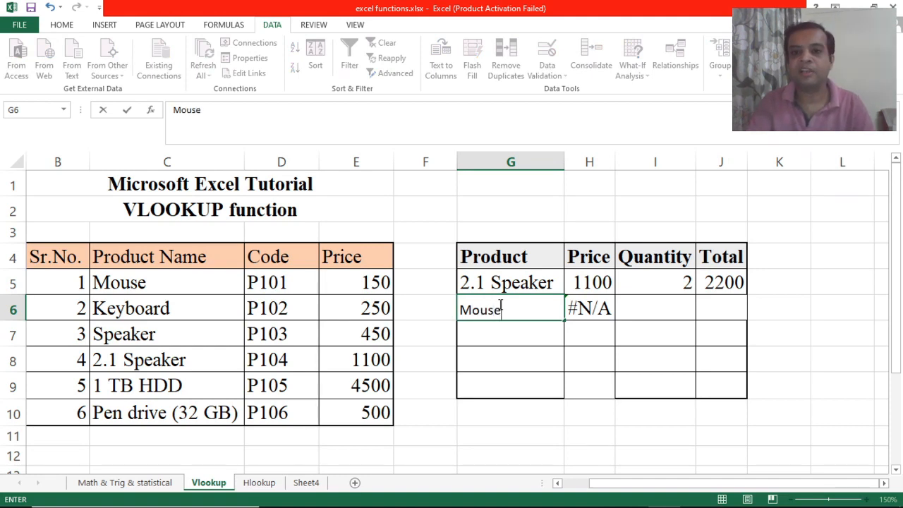
key(Return)
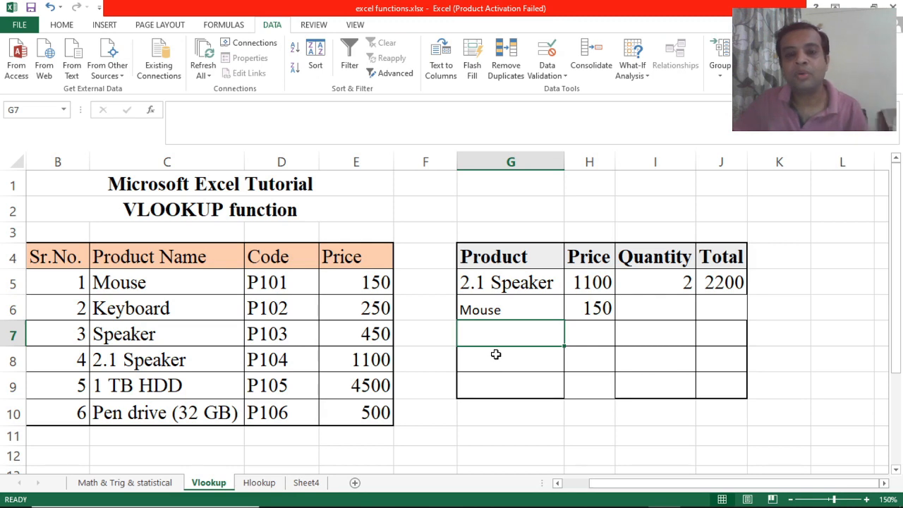
- Copy the product table B4:E10 into a new workbook starting at D6 and widen its Product Name column to fit
click(595, 336)
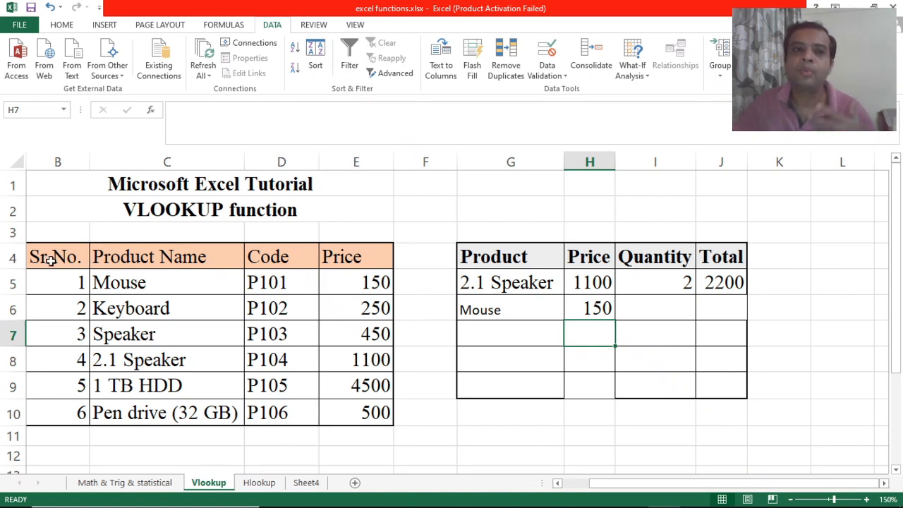
drag(52, 260, 345, 409)
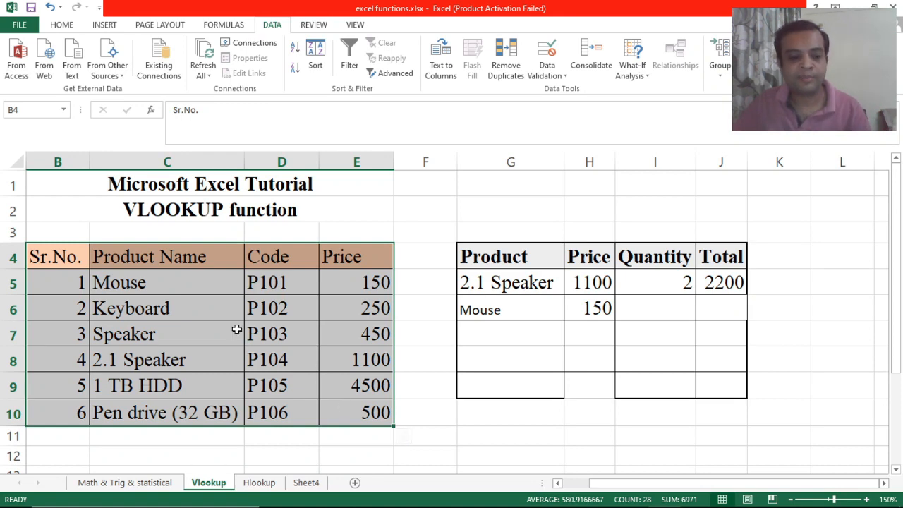
key(ctrl+c)
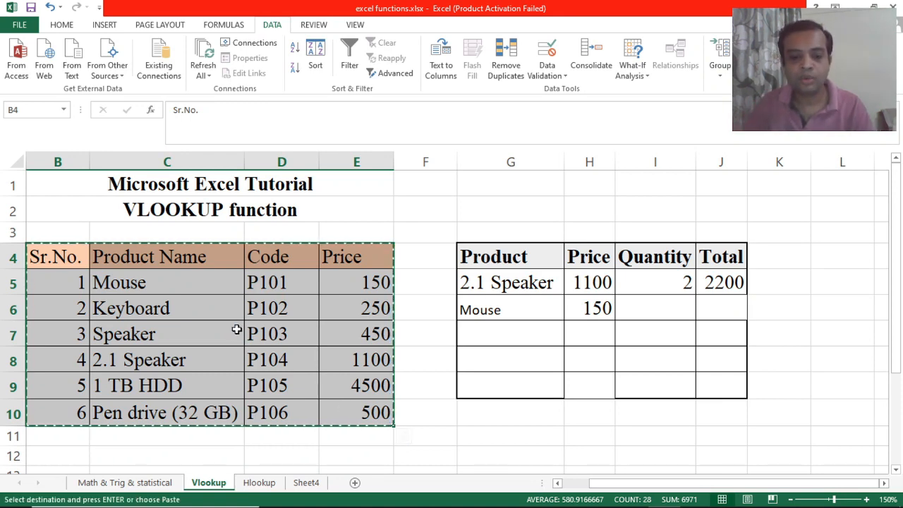
key(ctrl+n)
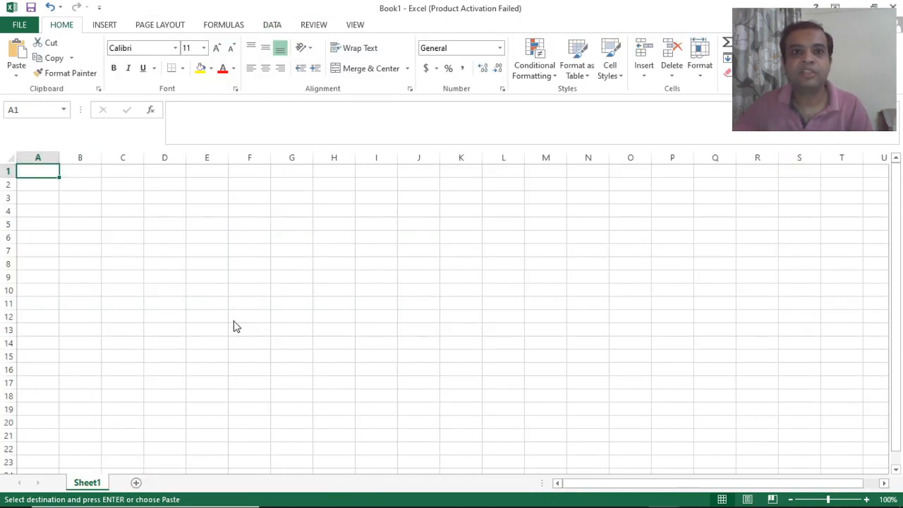
click(163, 239)
key(ctrl+v)
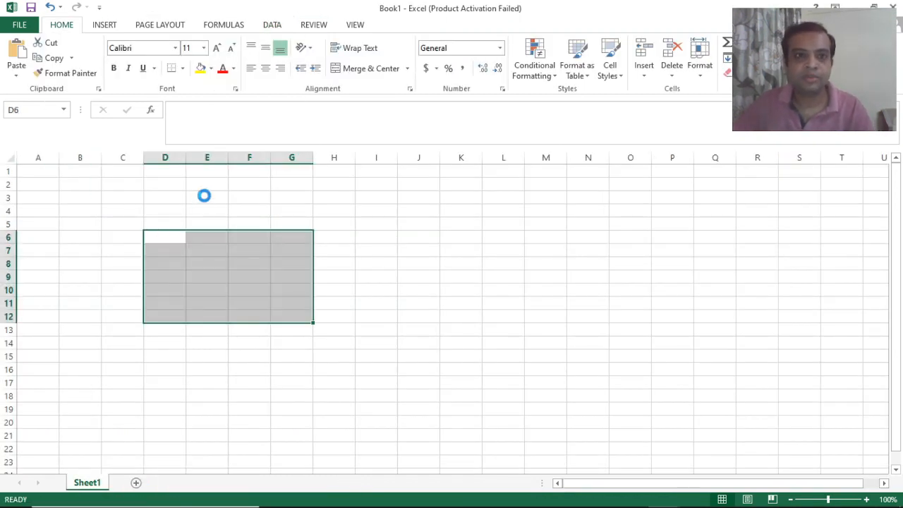
double_click(227, 157)
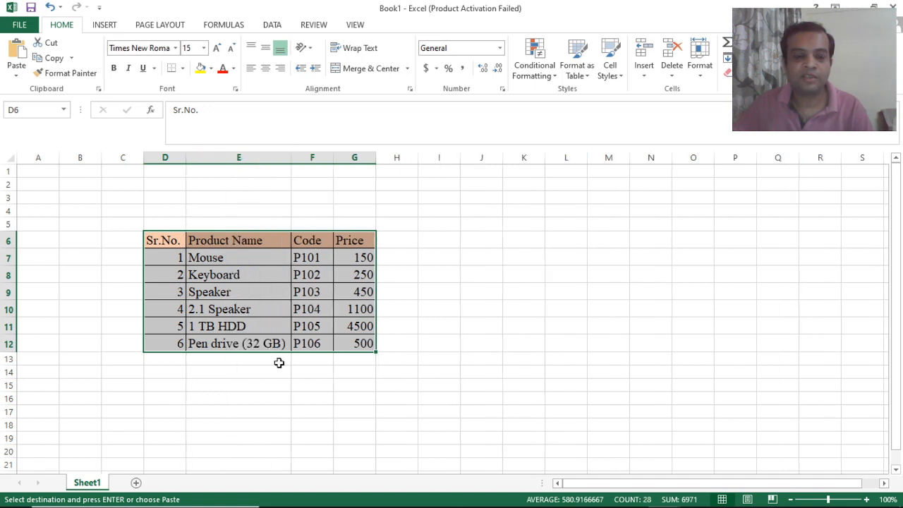
click(283, 381)
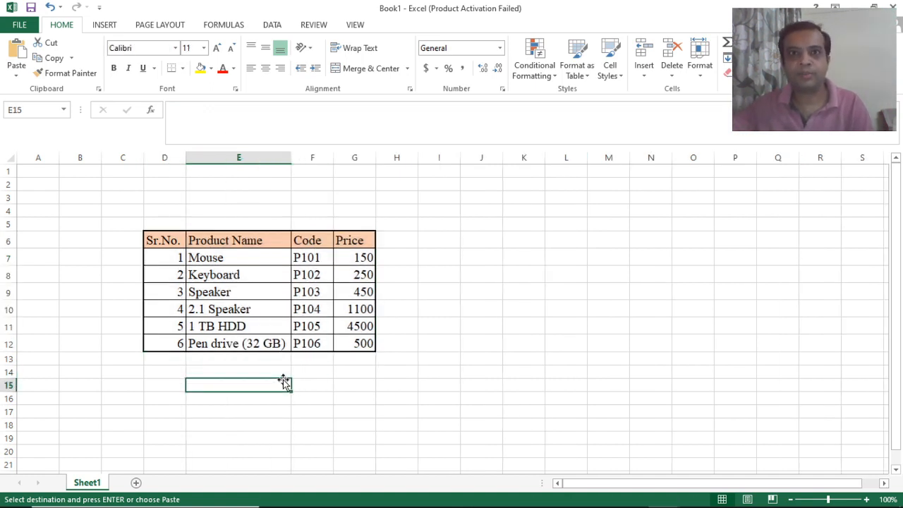
- Return to the Vlookup sheet of excel functions.xlsx and start a VLOOKUP in H7 with G7 as the lookup value
key(alt+Tab)
click(593, 338)
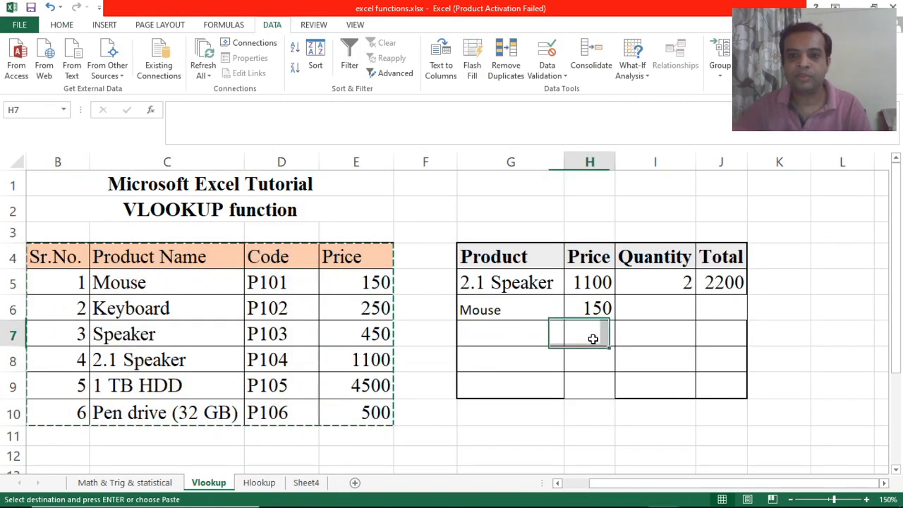
key(Escape)
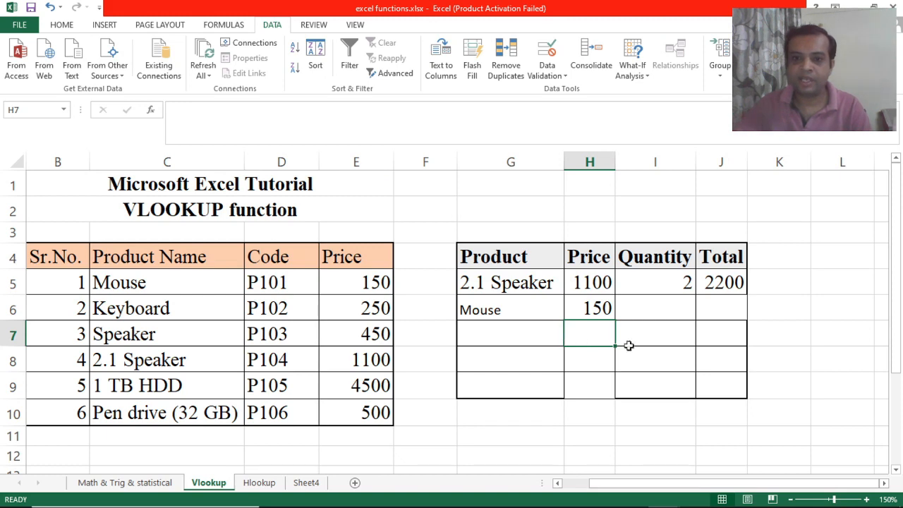
text(=vlook)
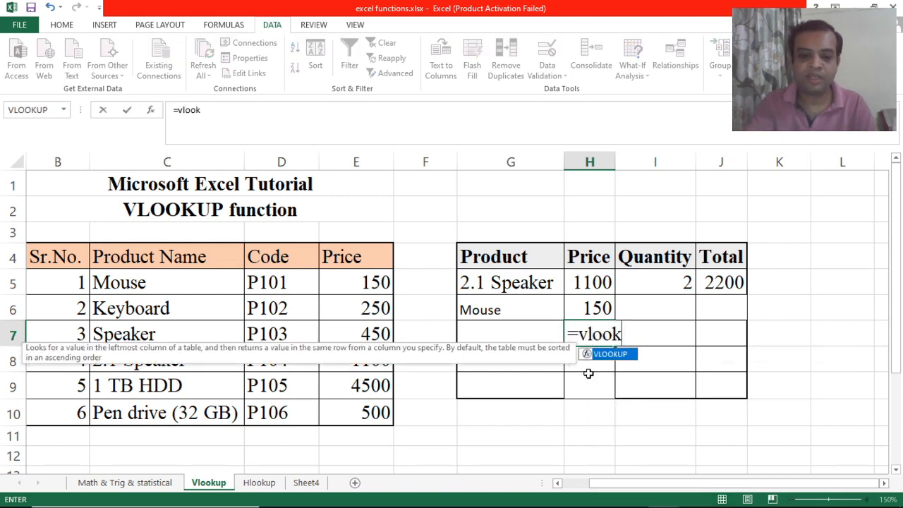
text(up()
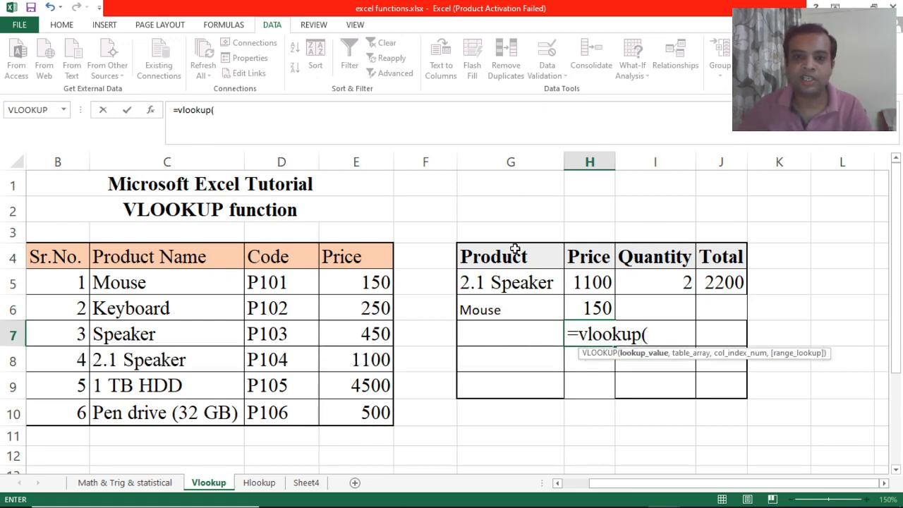
click(502, 330)
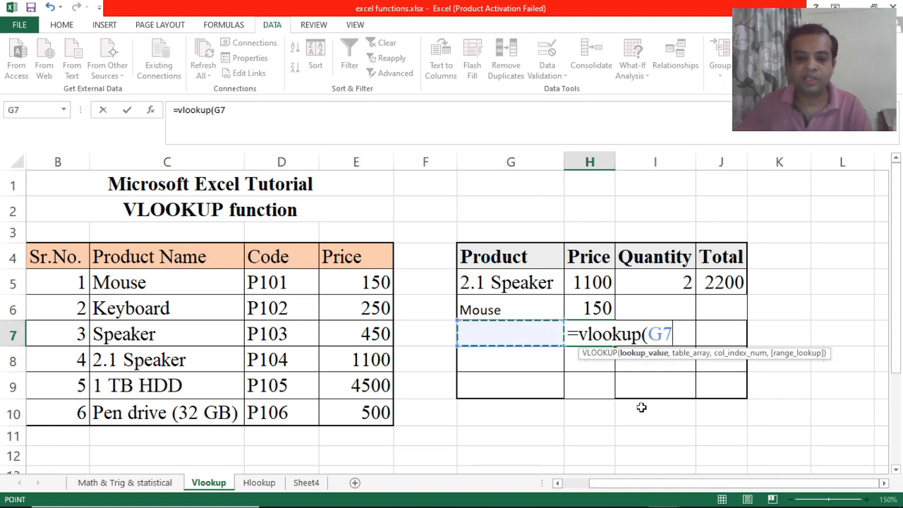
text(,)
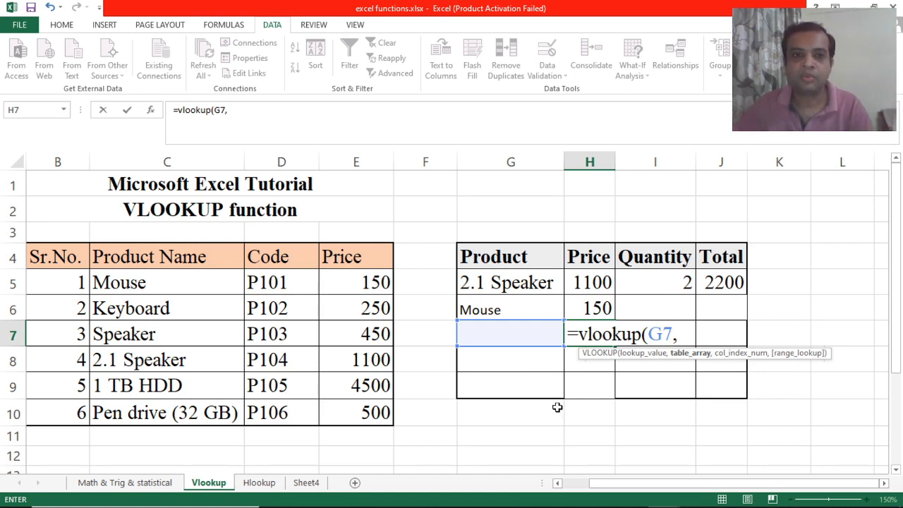
- Complete the VLOOKUP in H7 with table range [Book1]Sheet1!$E$6:$G$12, column index 3 and 0 for an exact match
key(ctrl+Tab)
drag(195, 240, 345, 339)
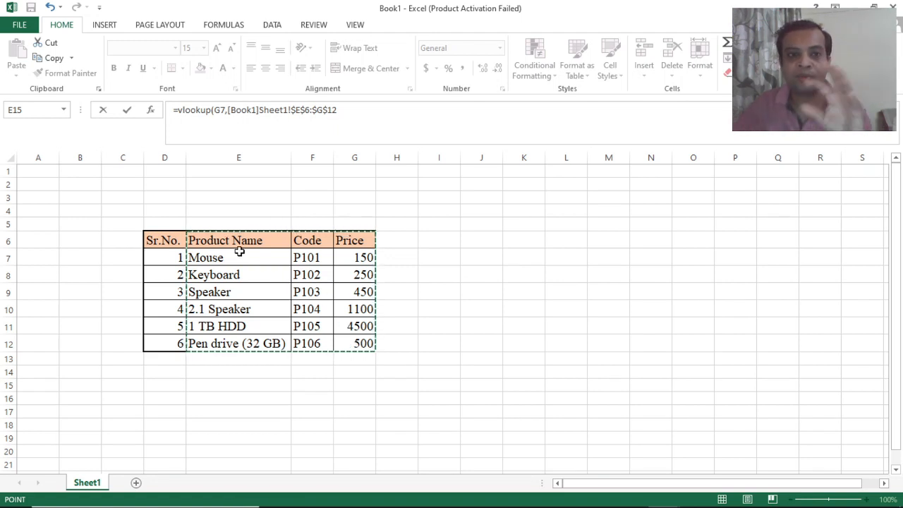
click(339, 110)
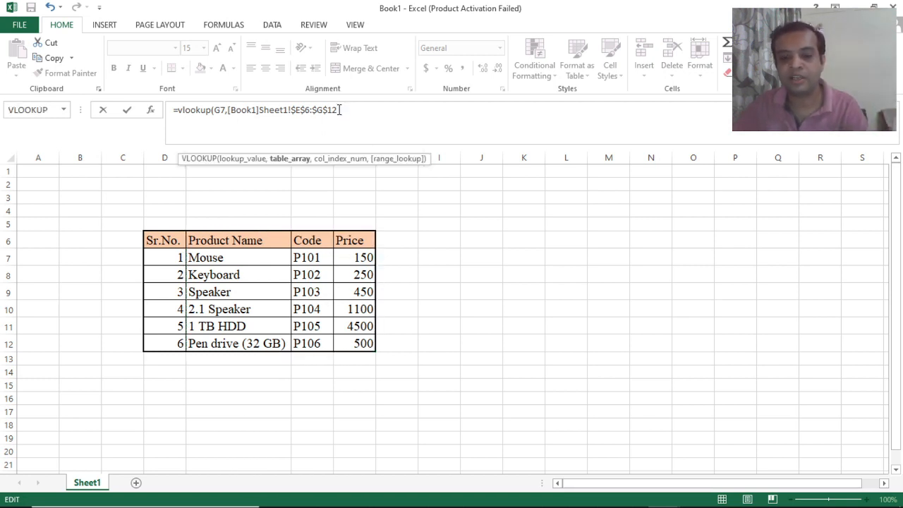
text(,3)
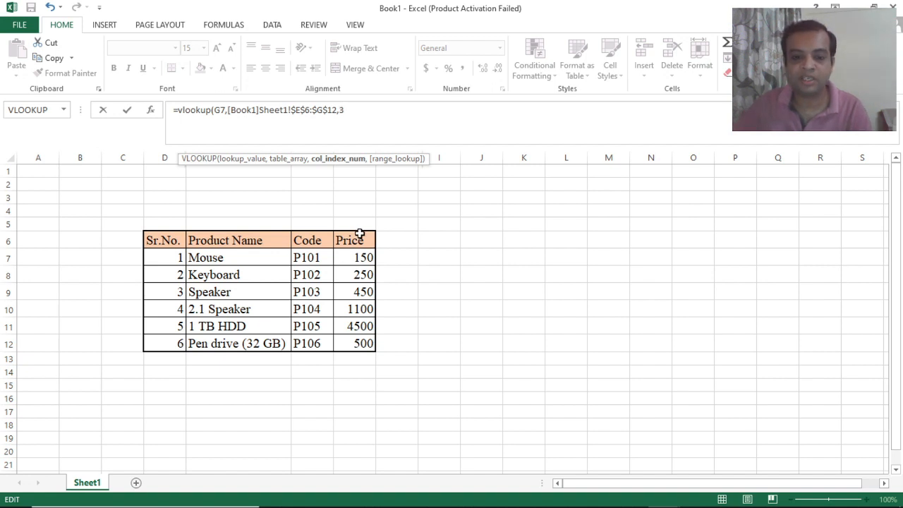
text(,)
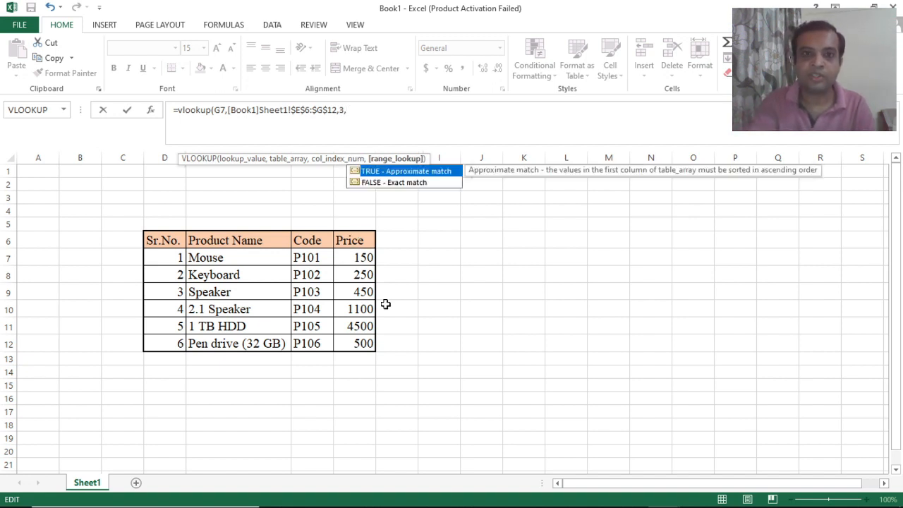
text(0))
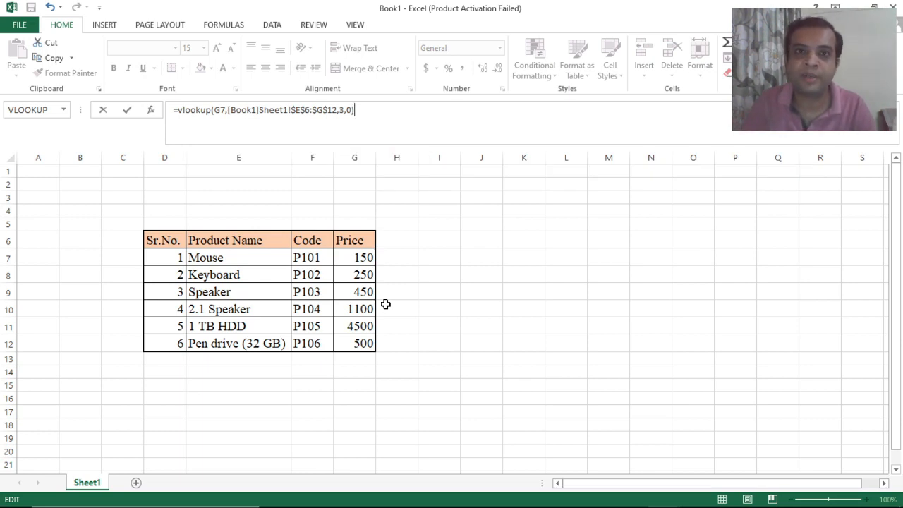
key(Return)
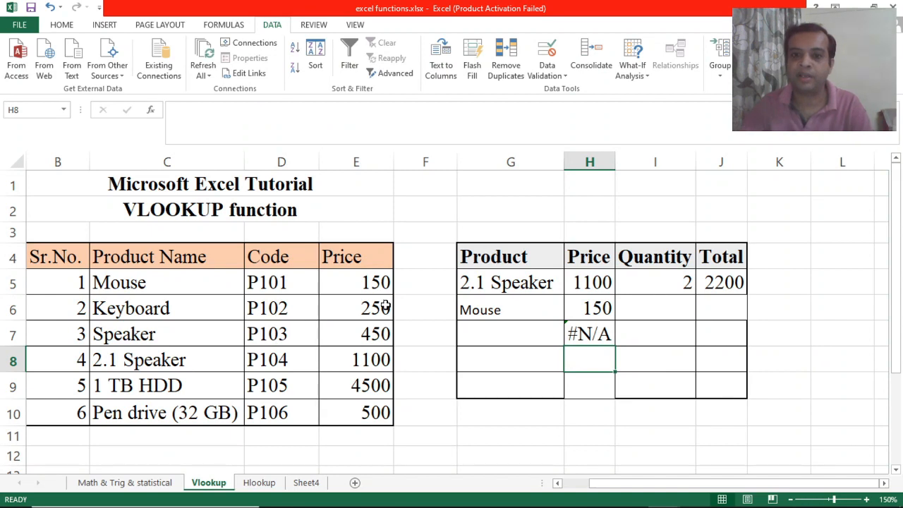
- Enter "keyboard" as the product in G7 to test the cross-workbook price lookup
click(499, 331)
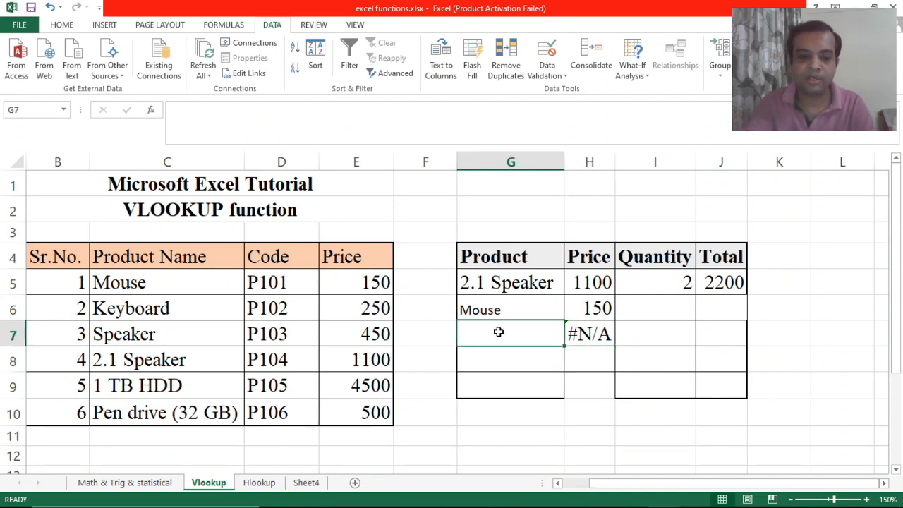
text(keyboard)
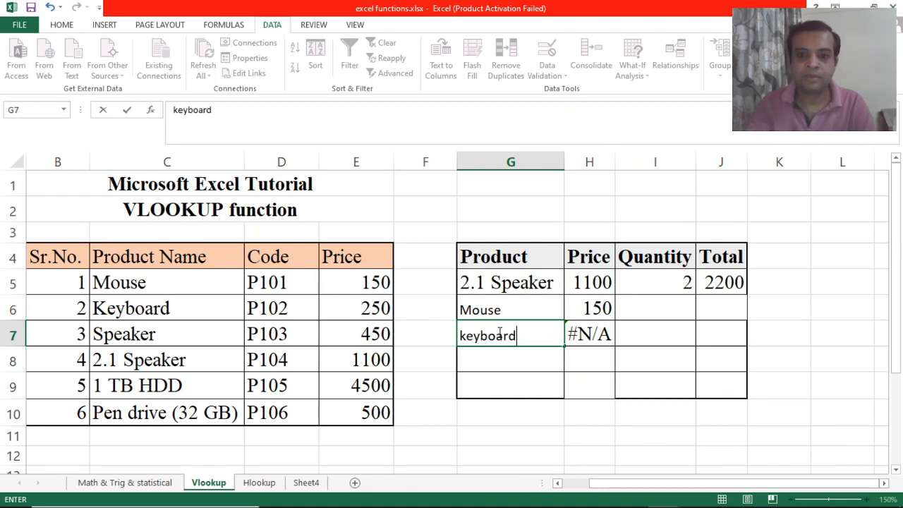
key(Return)
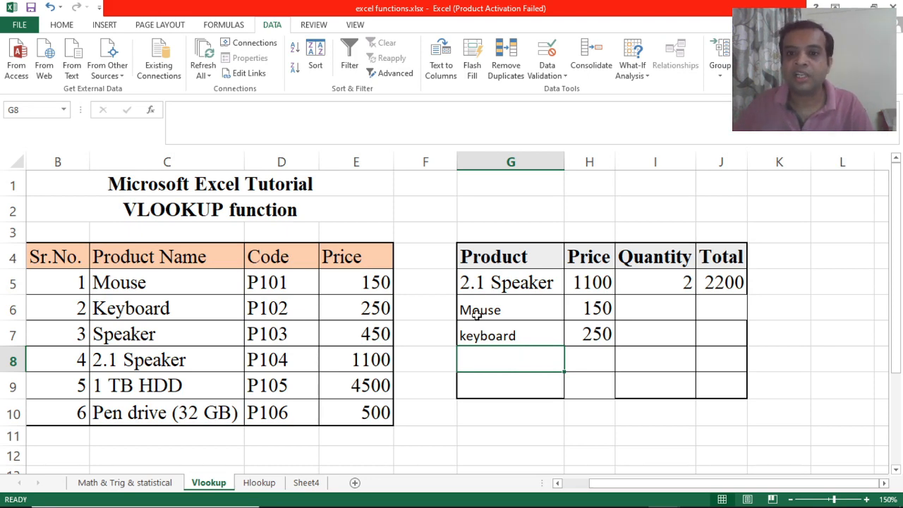
- Clear the test products and price formulas in G6:H7 and review the VLOOKUP formula in H5
drag(471, 314, 586, 334)
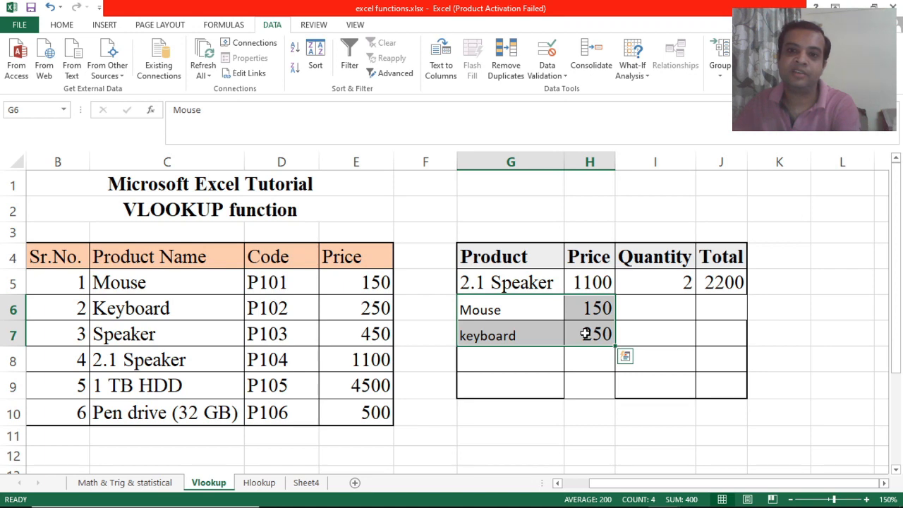
key(Delete)
click(577, 282)
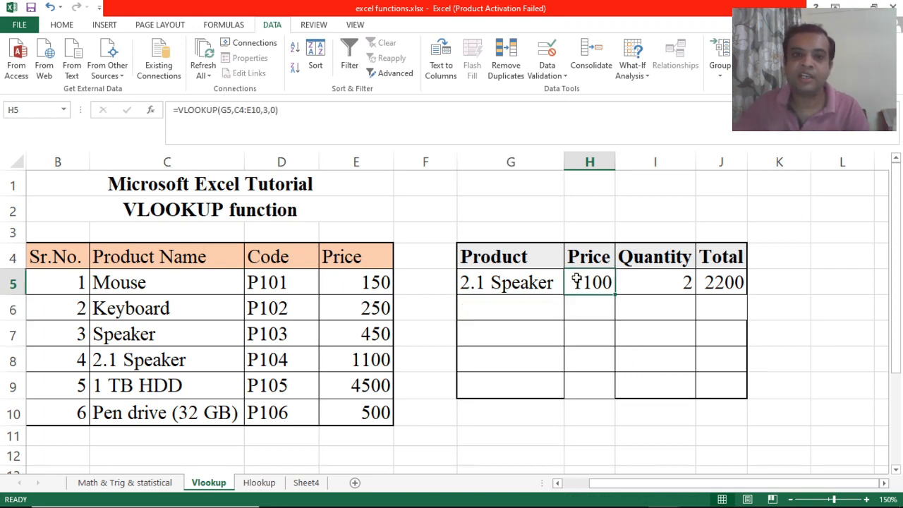
drag(181, 111, 279, 111)
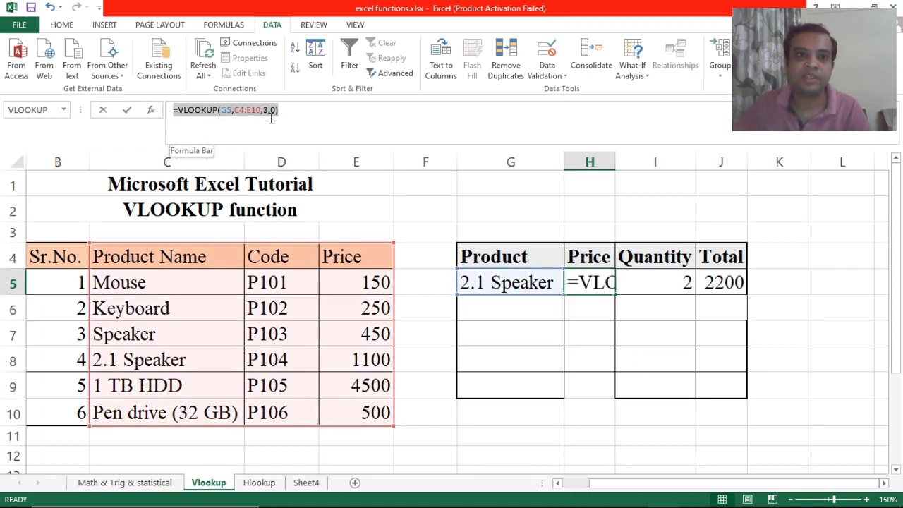
click(602, 327)
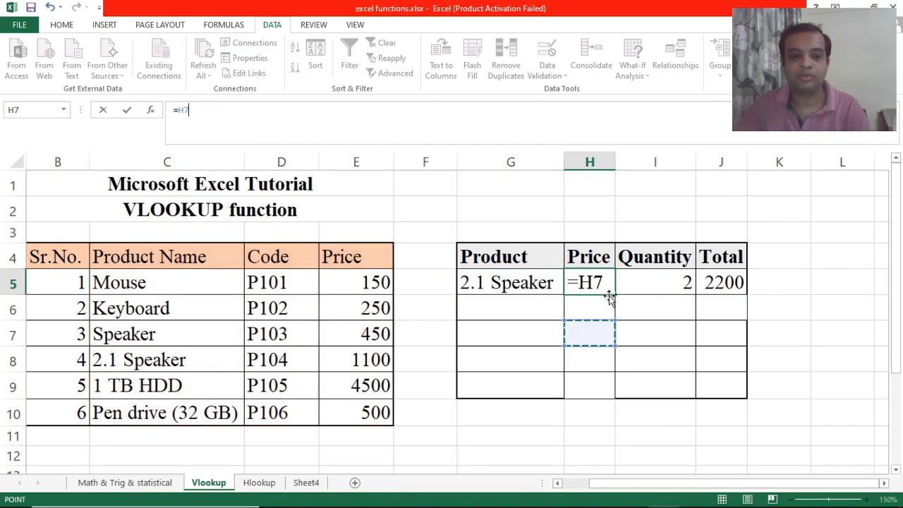
key(Escape)
- Copy the VLOOKUP formula from H5 to H6 and fill it down to H9
key(ctrl+c)
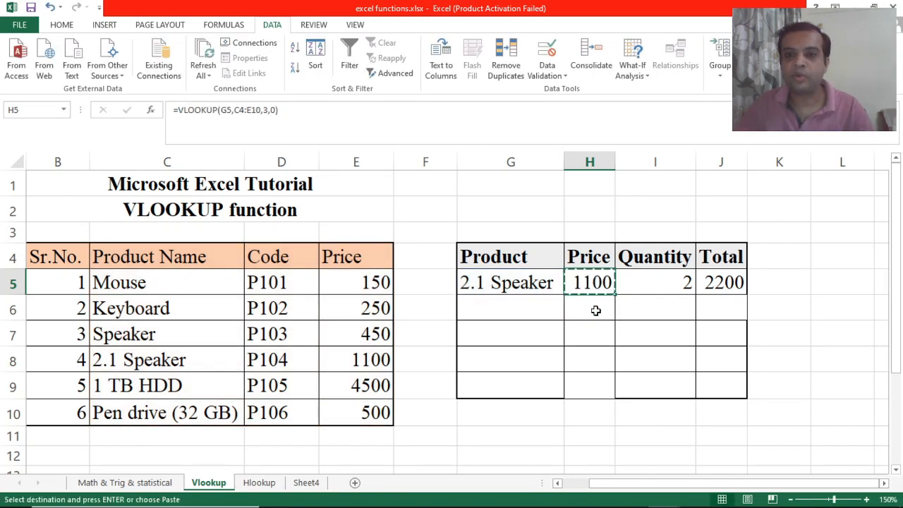
click(595, 314)
key(ctrl+v)
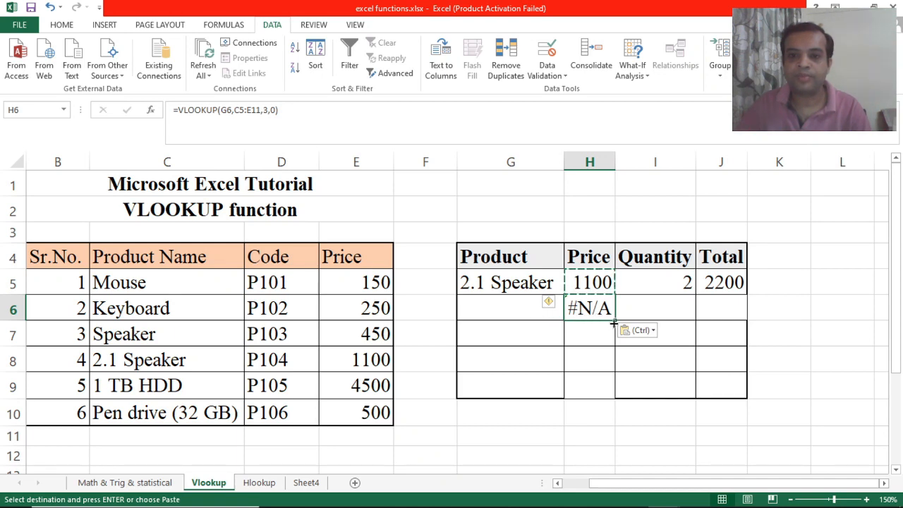
drag(614, 320, 607, 397)
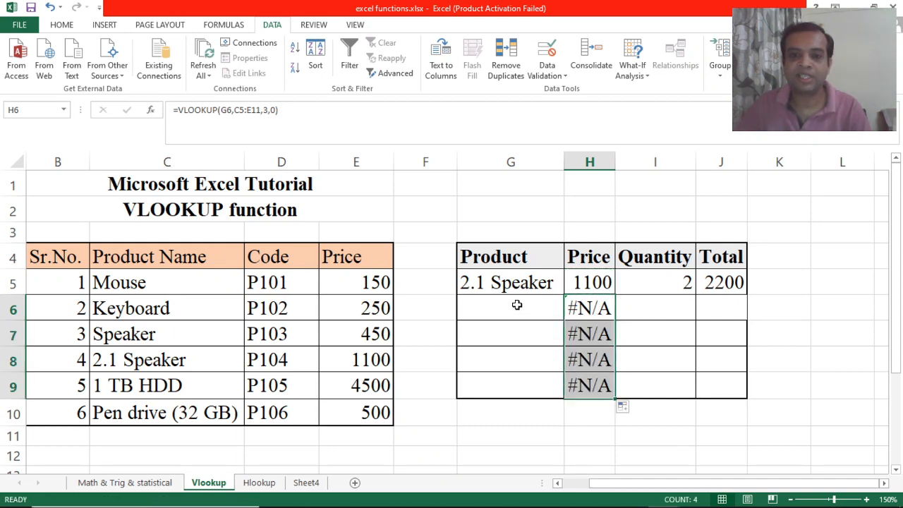
- Enter "keyboard" in G6 and "Mouse" in G7 to test the filled lookups, and check the formula in H7
click(518, 310)
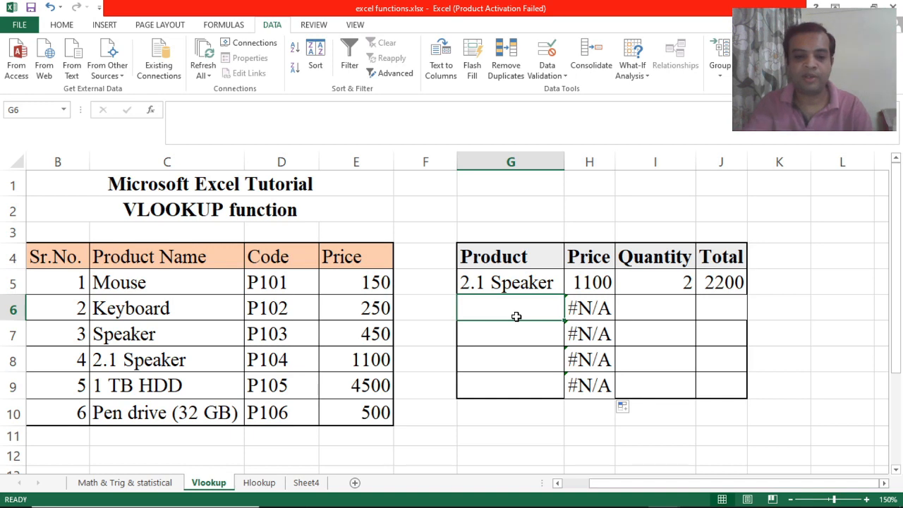
text(keyboard)
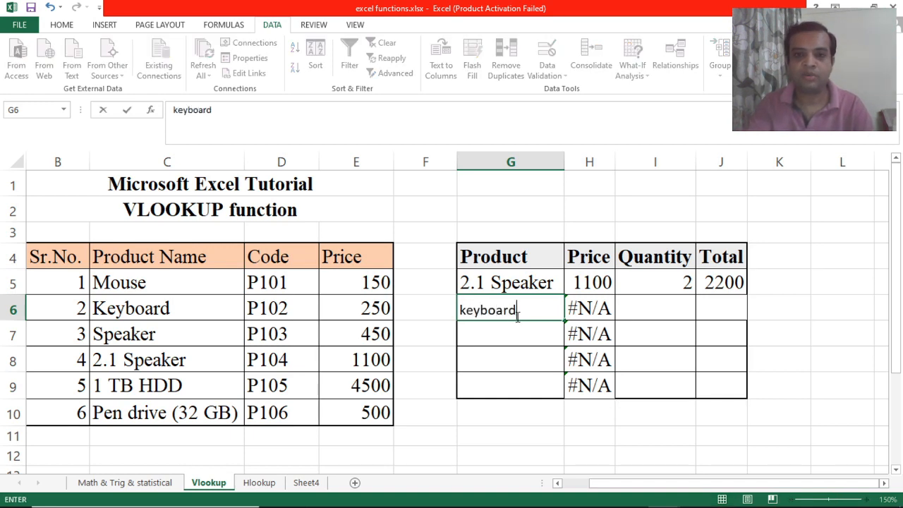
key(Return)
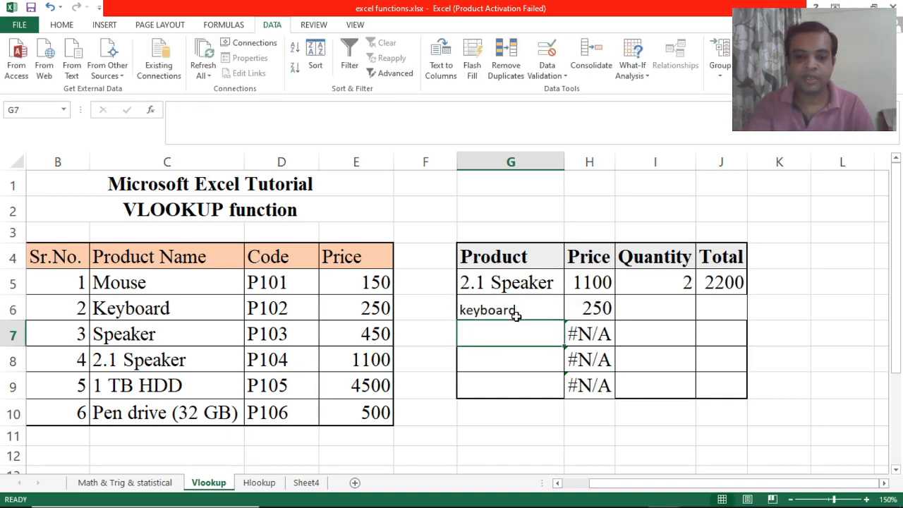
text(Mouse)
key(Return)
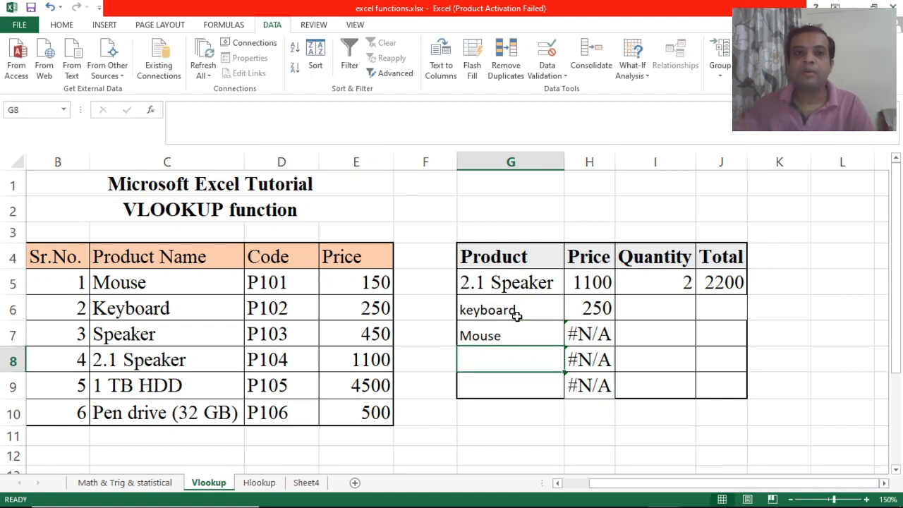
click(509, 337)
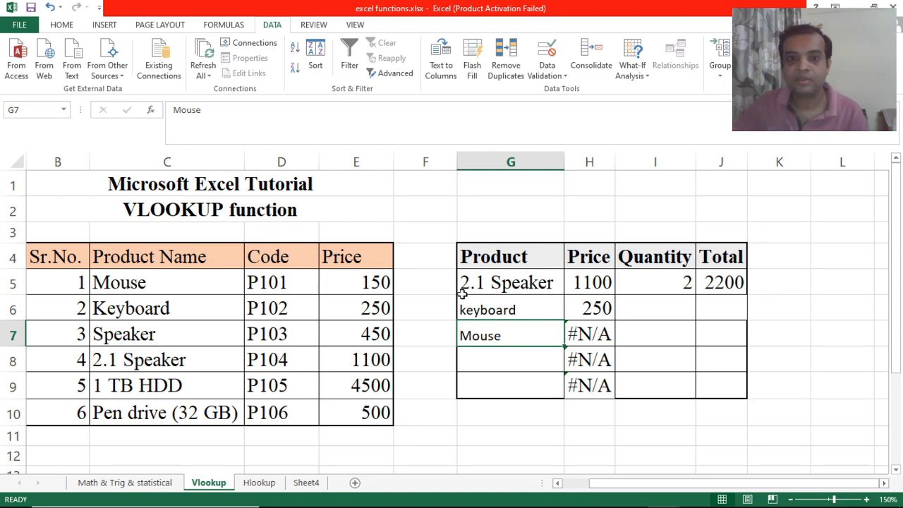
click(573, 337)
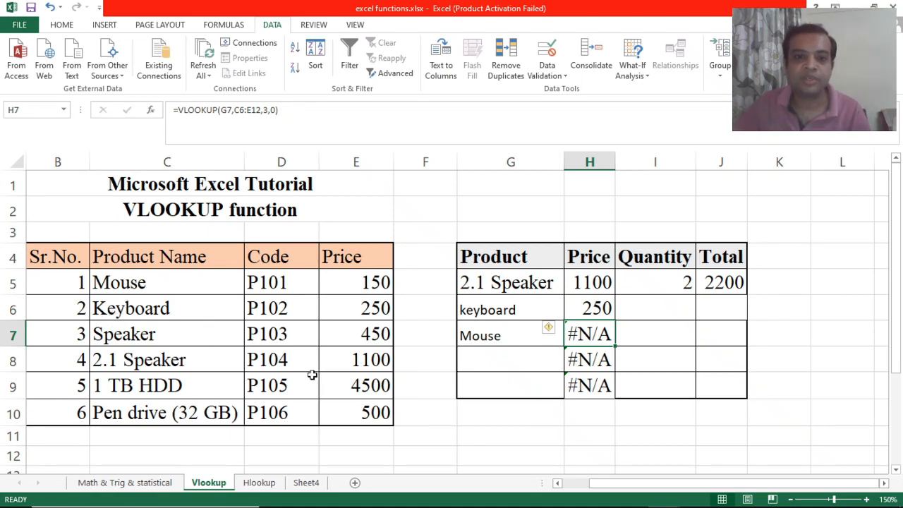
- Compare the table ranges in the VLOOKUP formulas of H6 and H7
click(600, 307)
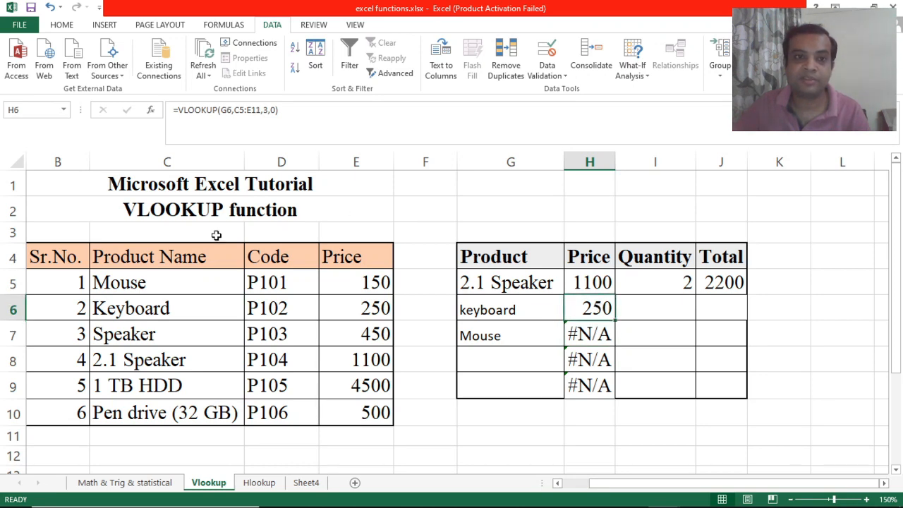
click(586, 337)
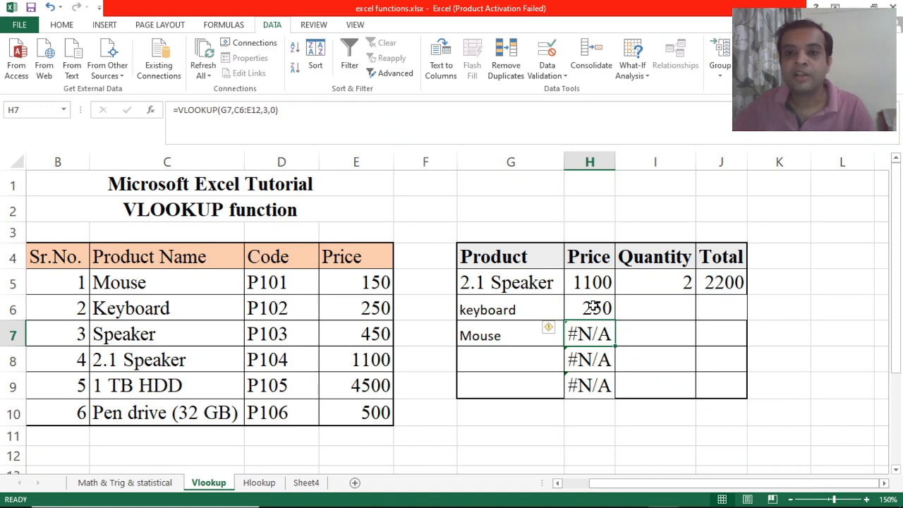
click(590, 308)
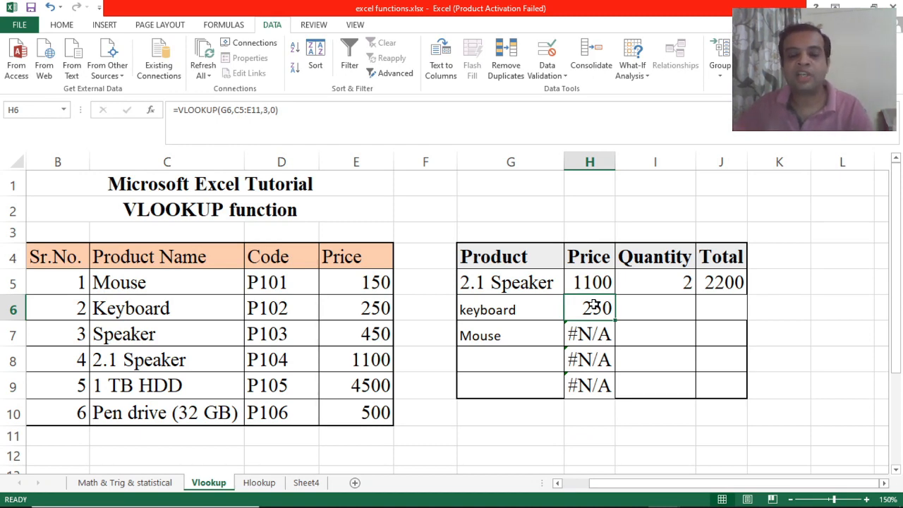
click(595, 331)
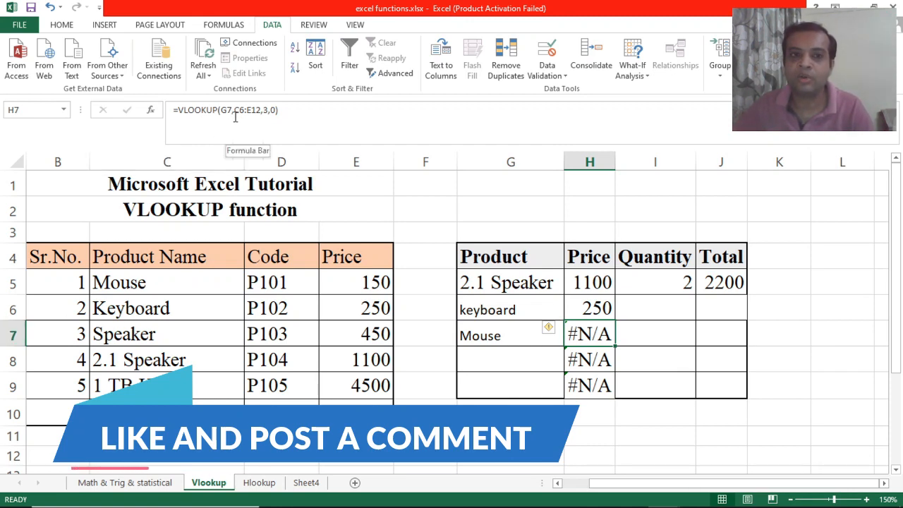
- Lock the starting row of the table range in H6's VLOOKUP as C$5:E11 and fill the formula down to H9
click(593, 308)
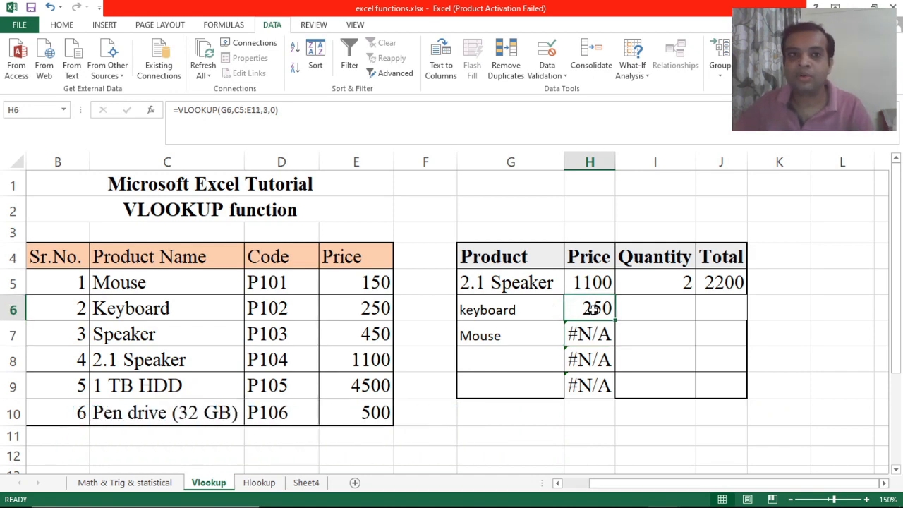
click(240, 109)
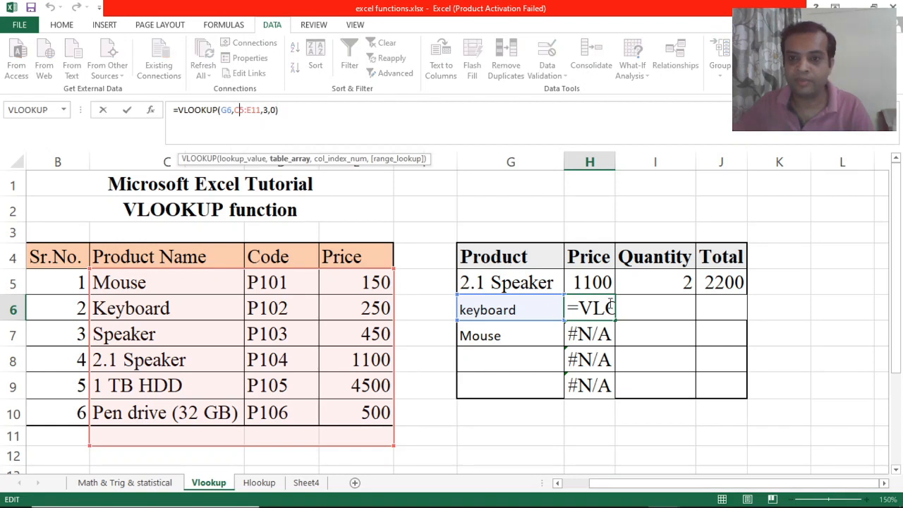
click(579, 303)
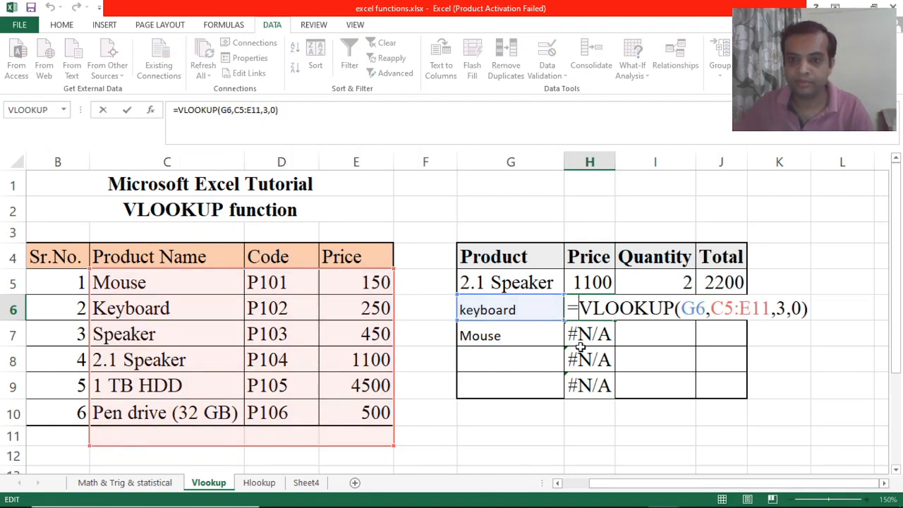
click(724, 308)
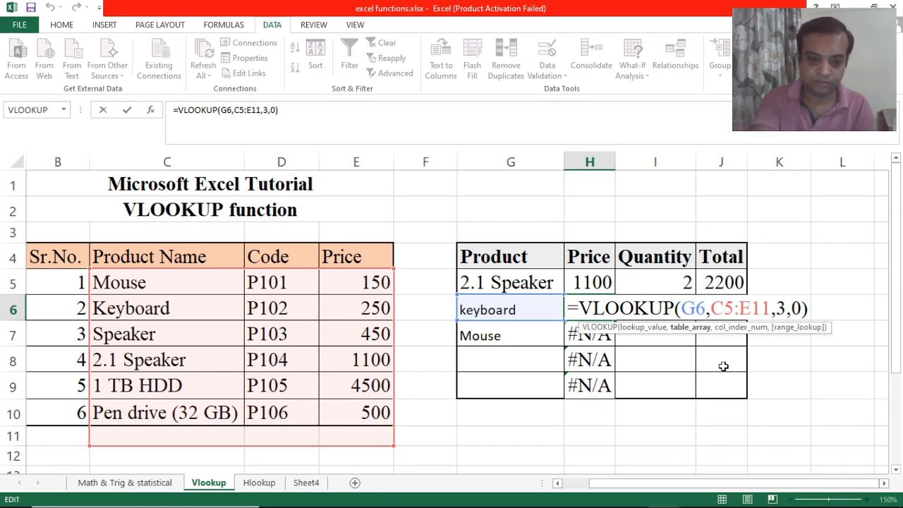
text($)
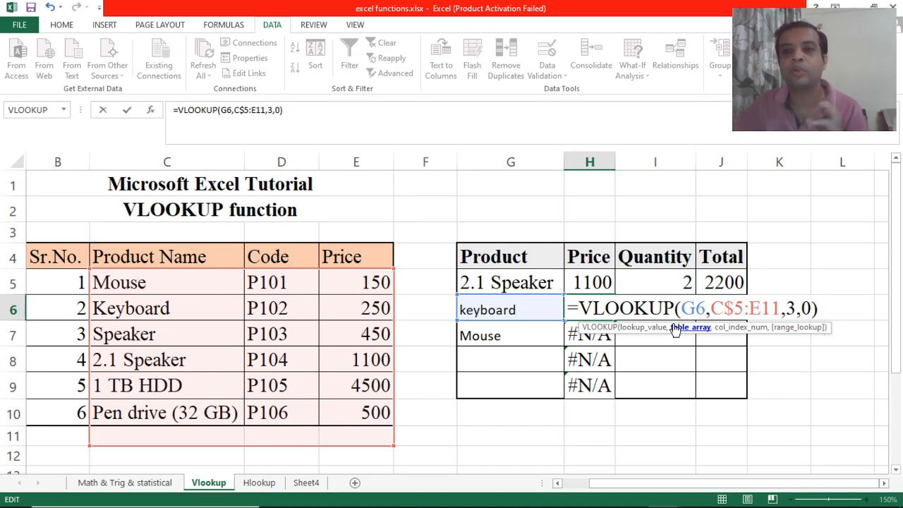
key(Return)
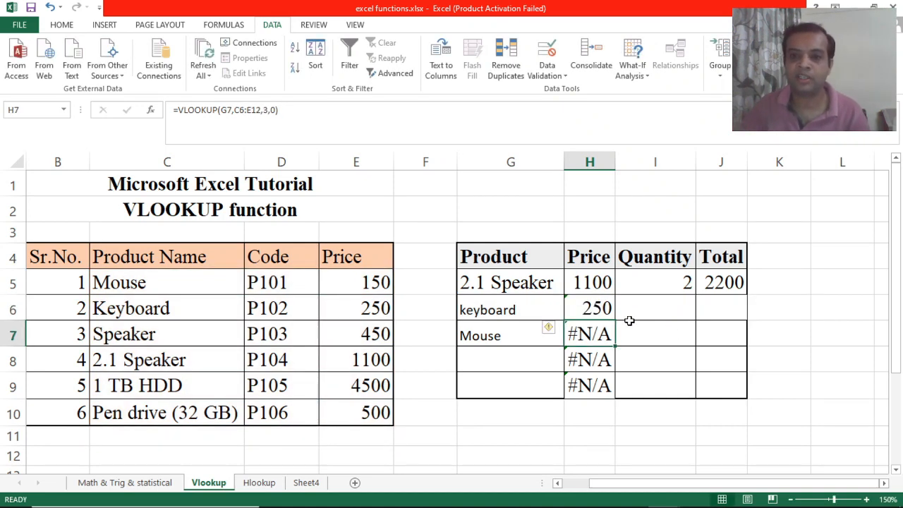
click(608, 311)
drag(614, 320, 611, 397)
- Enter "Keyboard" as the product in G8 to test the refilled lookup, and check the formula in H8
click(522, 357)
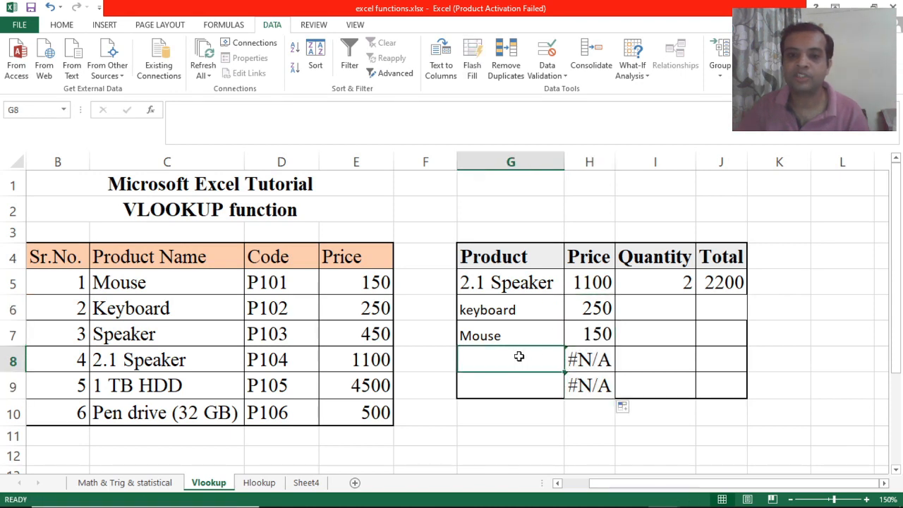
text(Keyboard)
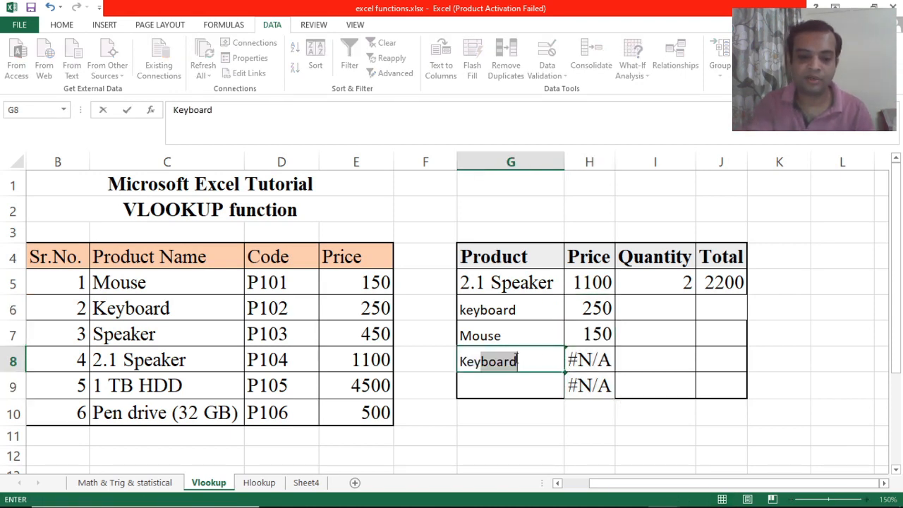
key(Return)
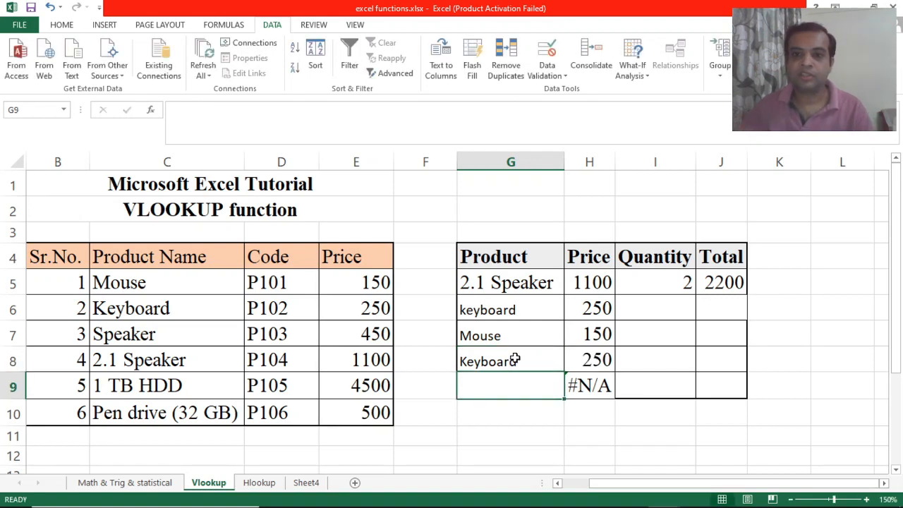
click(596, 359)
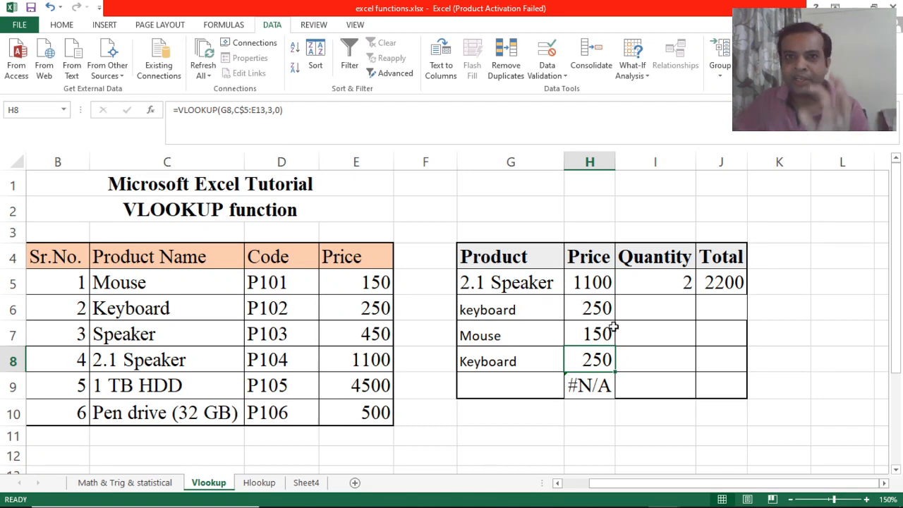
- Fill the VLOOKUP formula from H6 across into I6 and select the copied formula
click(584, 314)
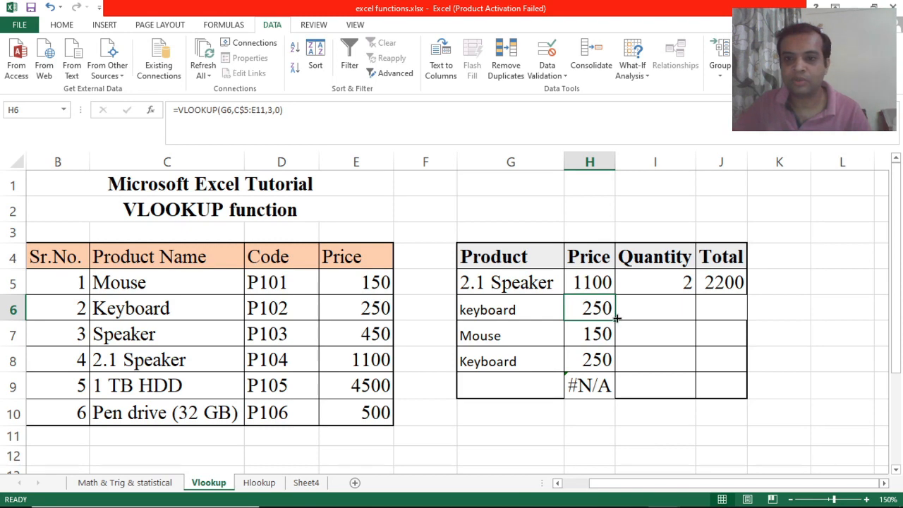
drag(617, 322, 639, 321)
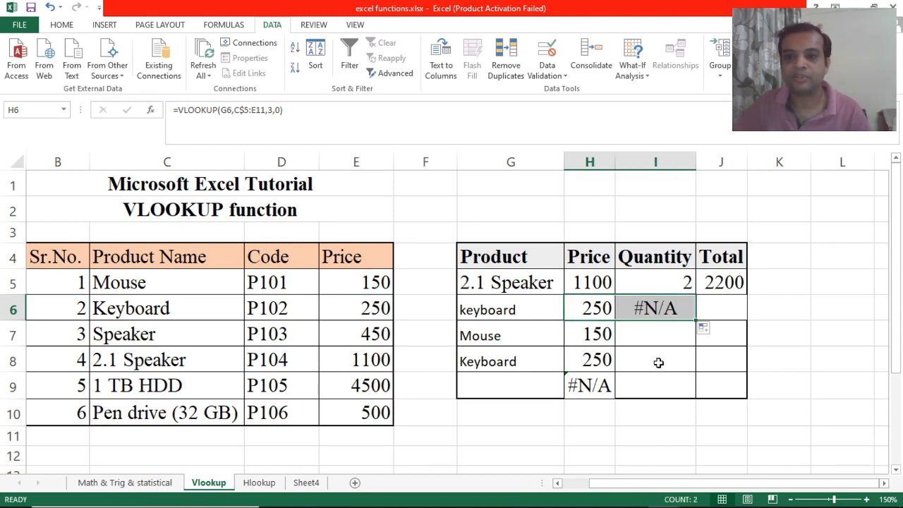
click(656, 310)
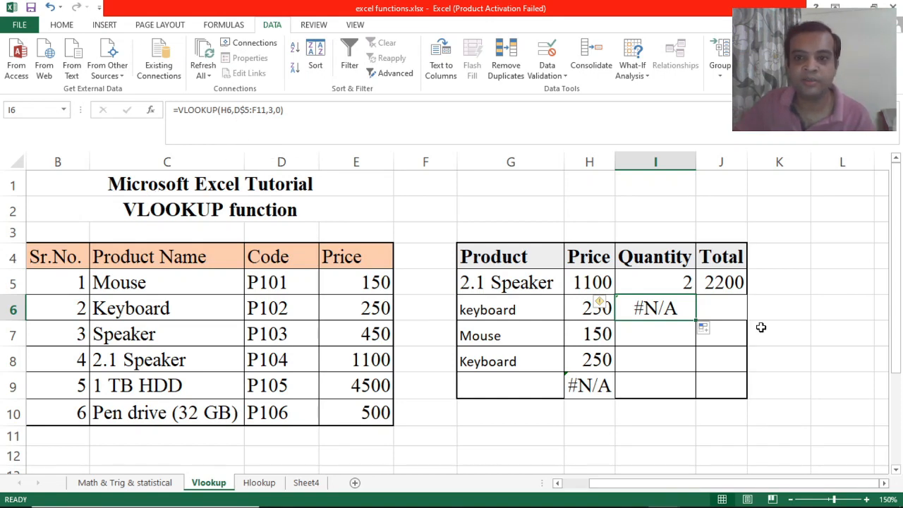
- Examine which lookup cell and table range the copied VLOOKUP formula in I6 refers to, leaving it unedited
double_click(684, 310)
drag(762, 310, 824, 311)
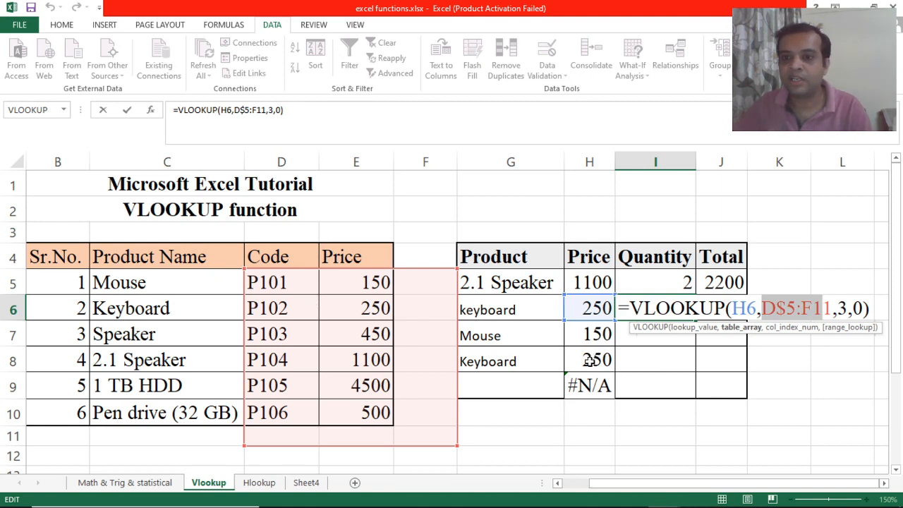
key(Escape)
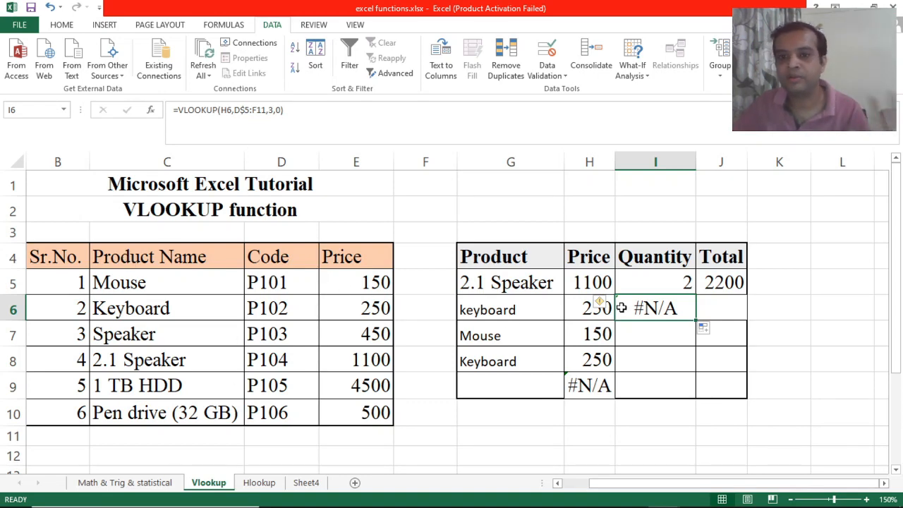
double_click(645, 309)
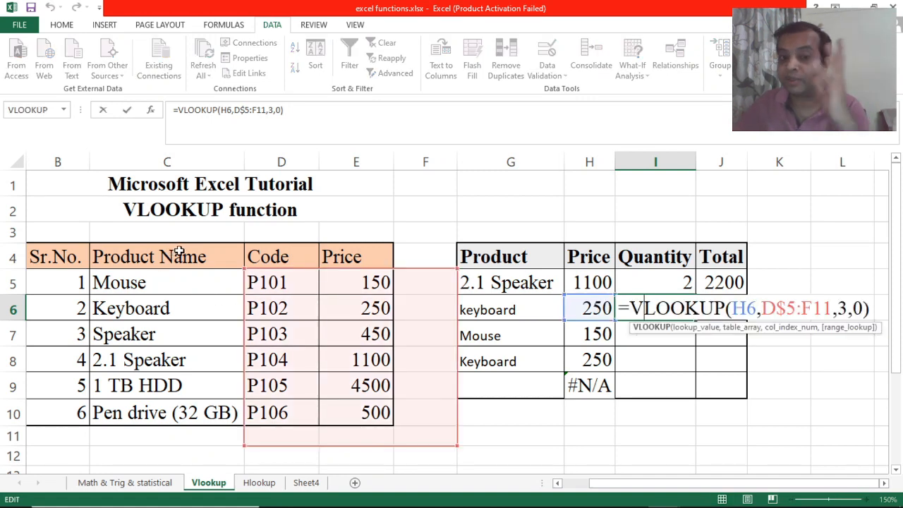
key(Escape)
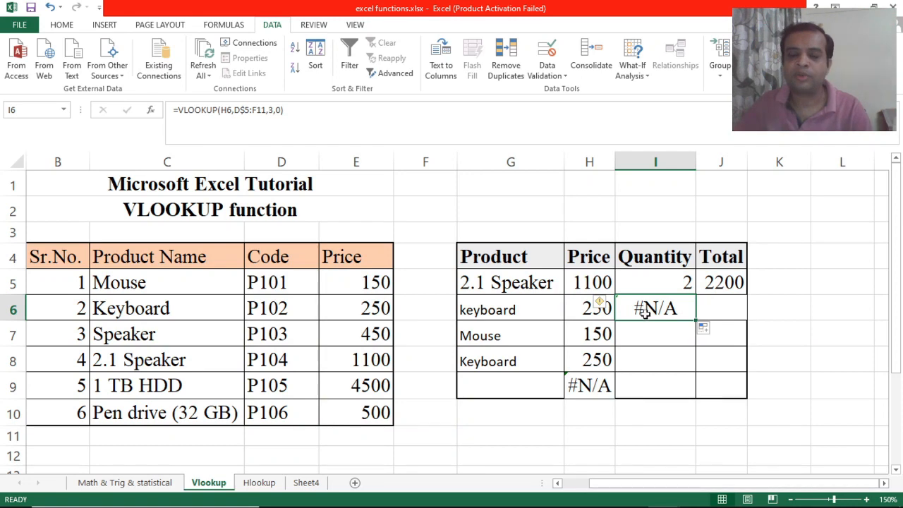
click(125, 259)
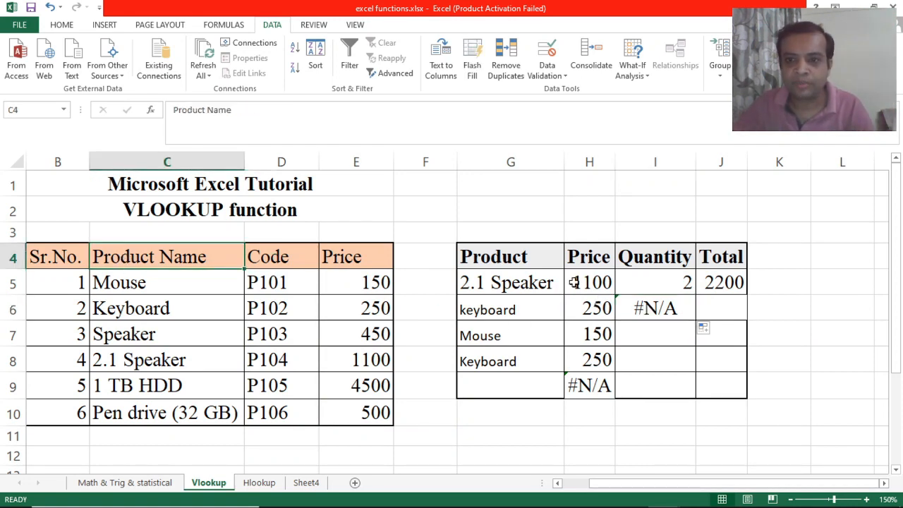
- Rewrite the VLOOKUP in I6 with the absolute table range $C$4:$E$10, column index 3 and match type 0
double_click(644, 300)
drag(762, 318, 862, 321)
key(BackSpace)
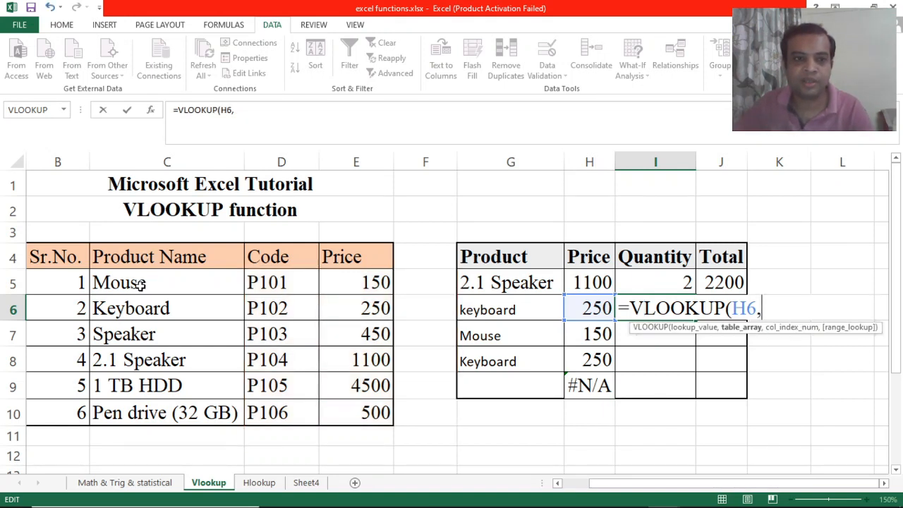
drag(157, 259, 368, 412)
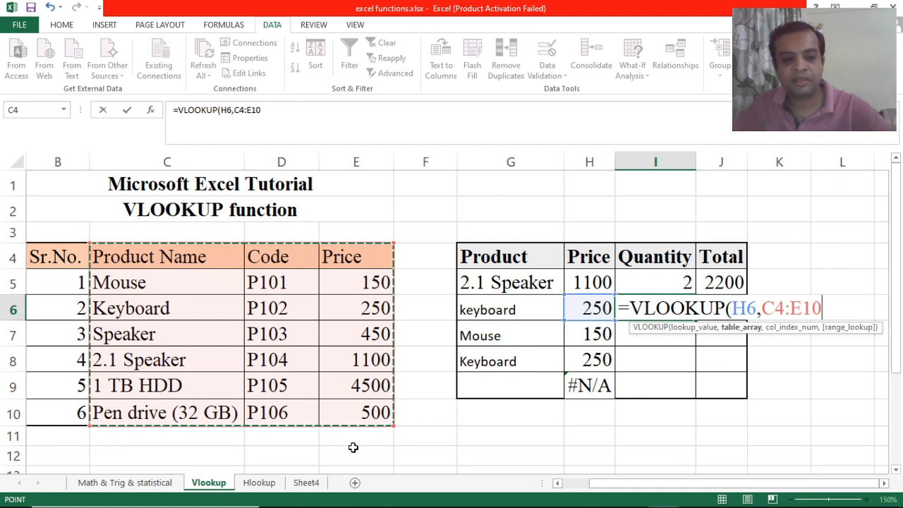
key(F4)
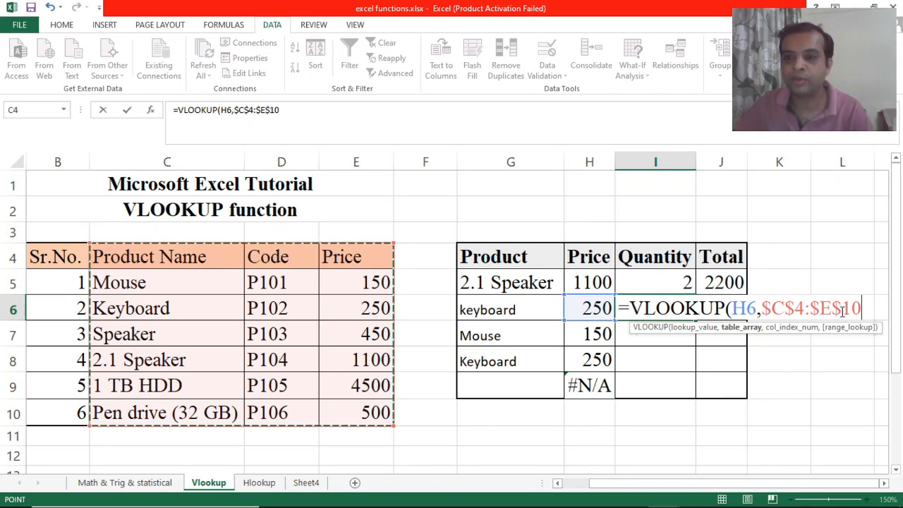
text(,3)
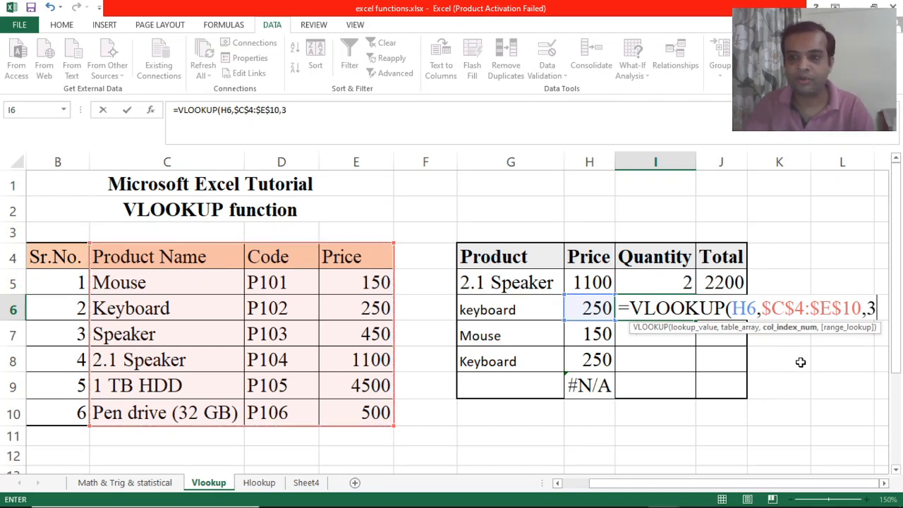
text(,)
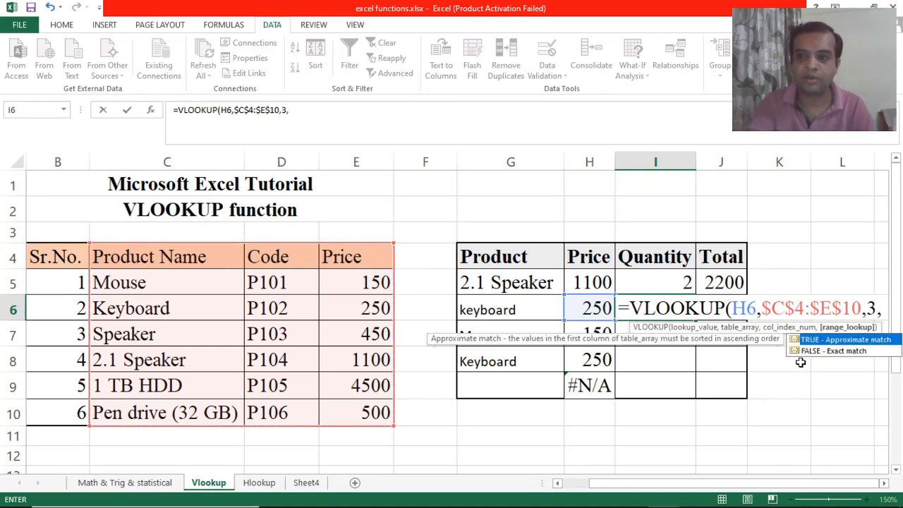
text(0)
key(Return)
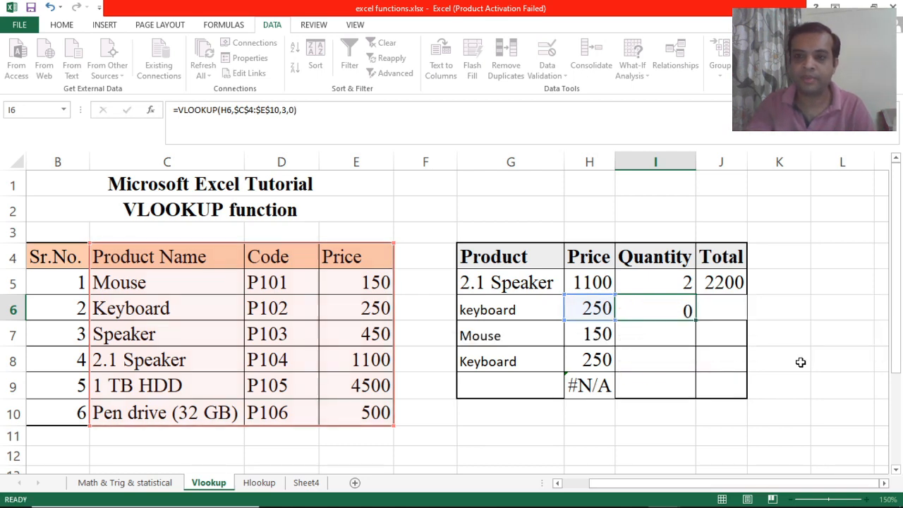
- Change the start of the absolute table range in I6's VLOOKUP to $C$5
click(655, 307)
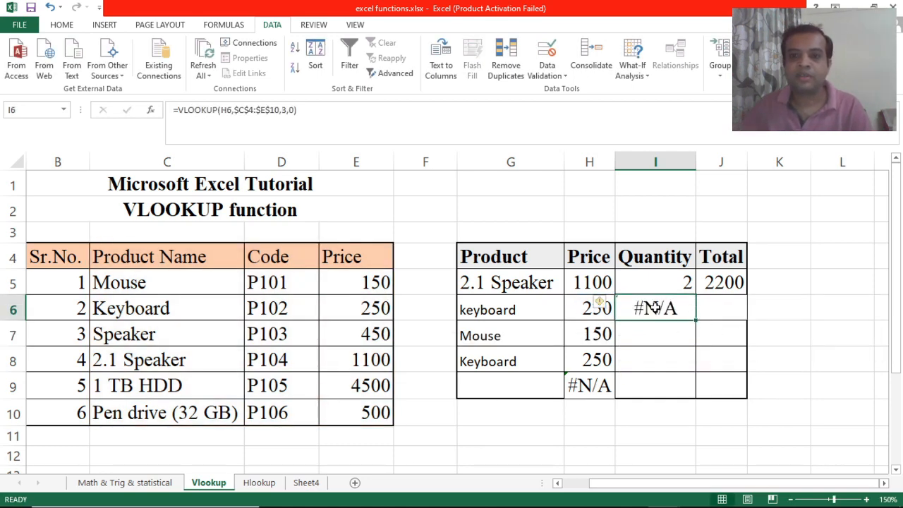
click(252, 110)
key(BackSpace)
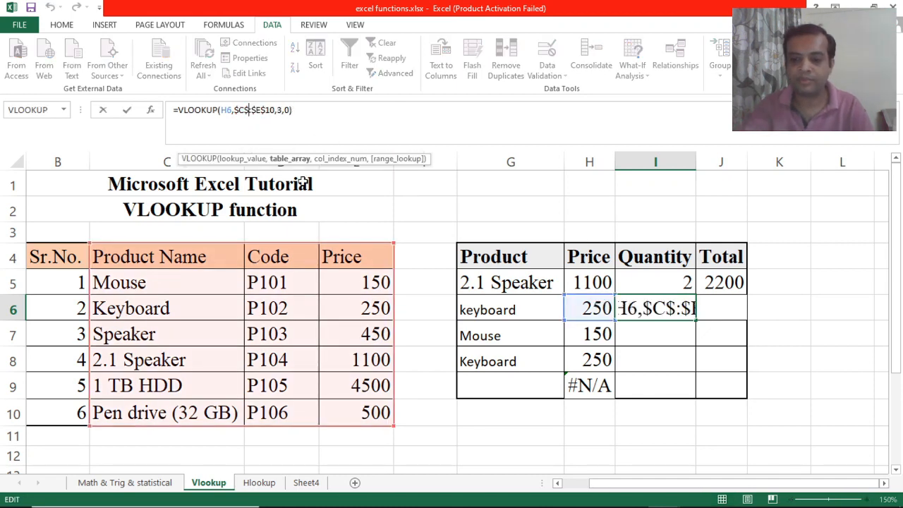
text(5)
key(Return)
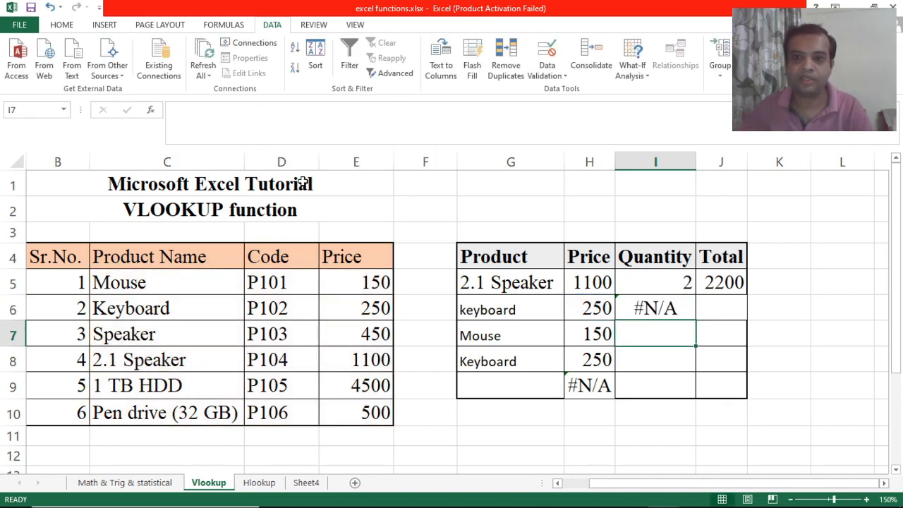
- Make the lookup value in I6's VLOOKUP absolute as $H$6
click(665, 307)
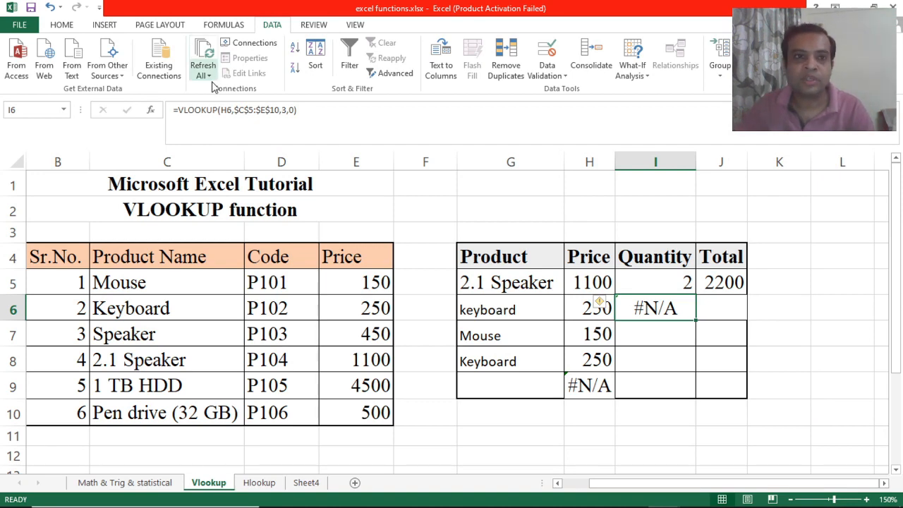
double_click(656, 310)
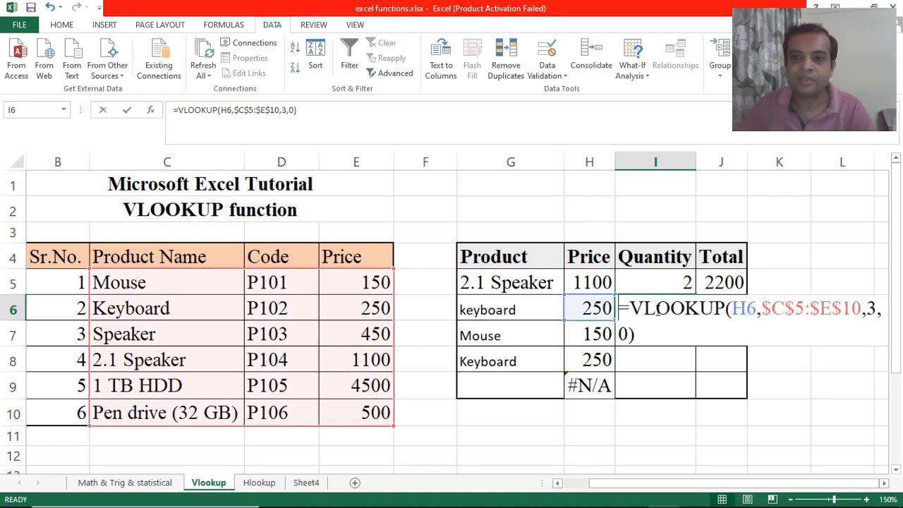
click(736, 308)
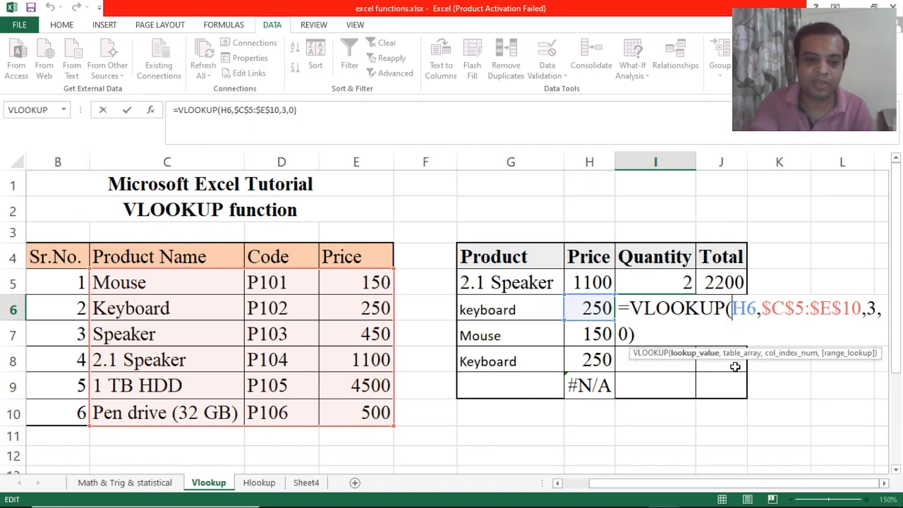
text($H$)
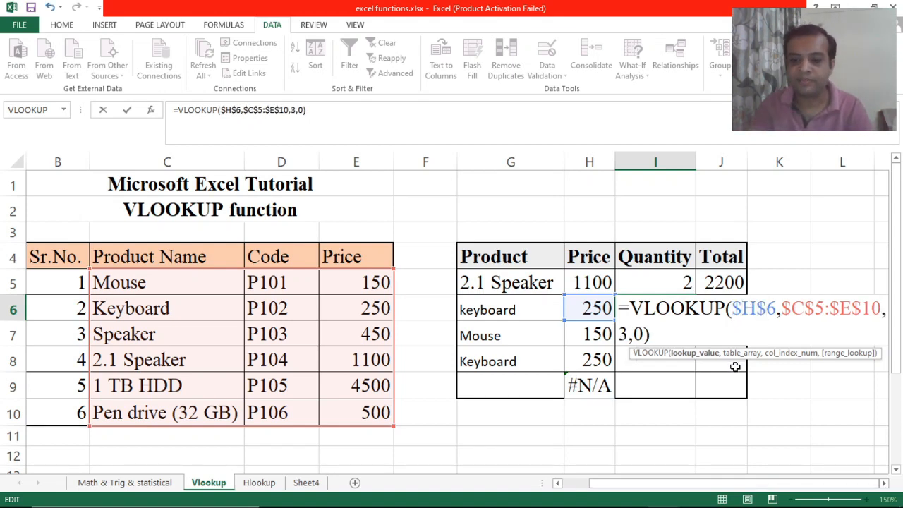
key(Return)
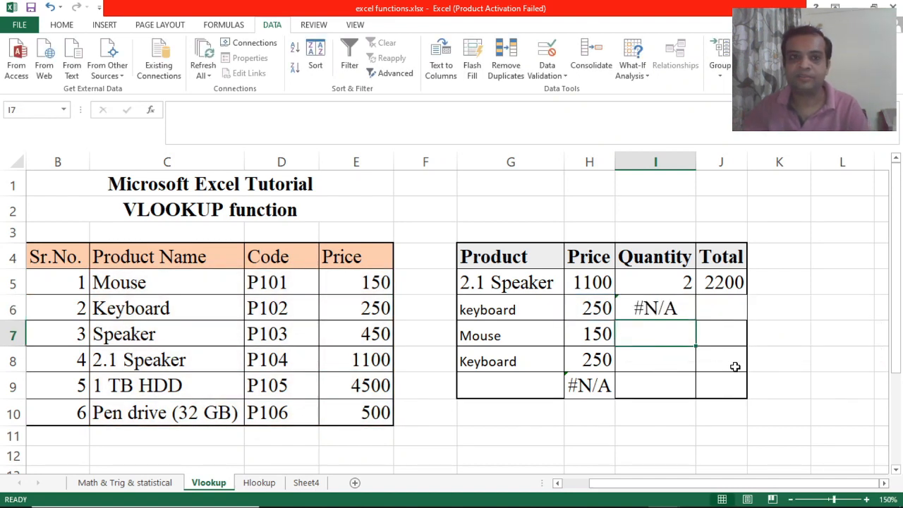
- Change the lookup value in I6's VLOOKUP to $G$6 so it points at the product name
click(670, 309)
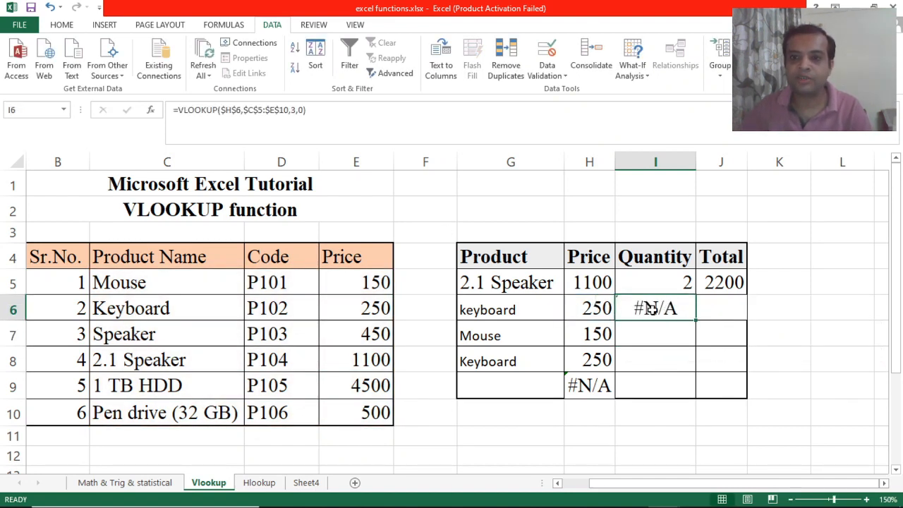
double_click(657, 308)
click(757, 308)
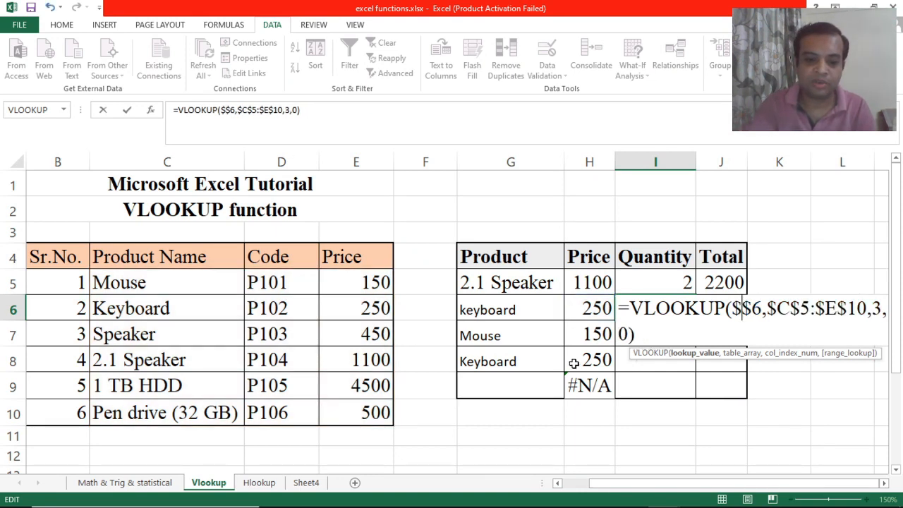
key(Delete)
text(G)
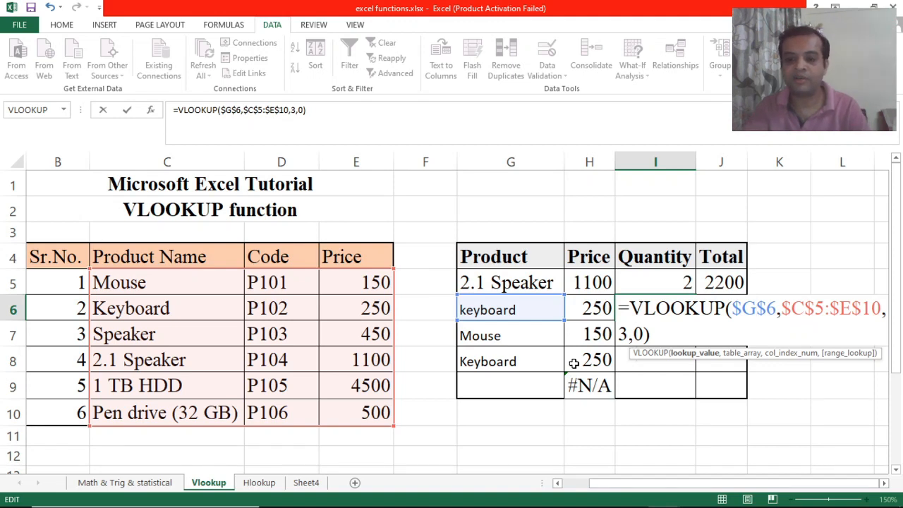
key(Return)
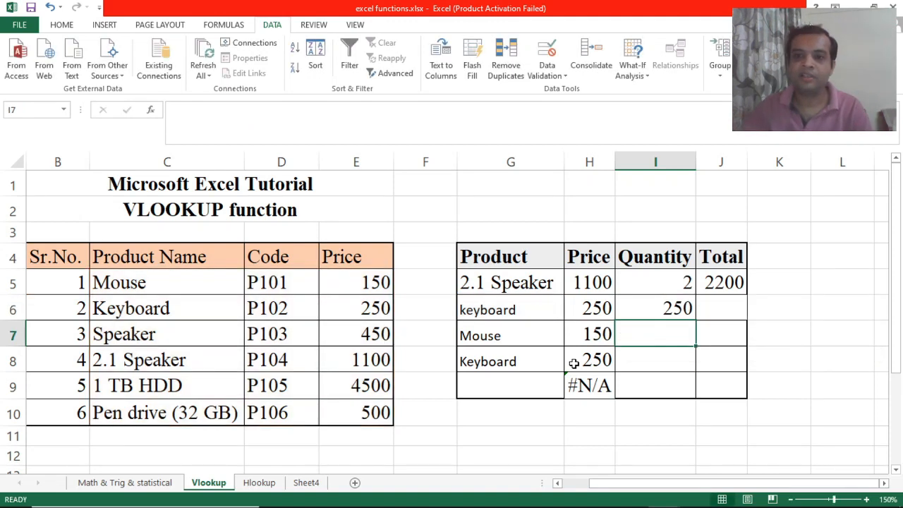
- Copy the VLOOKUP from I6 to K7 to check its absolute references, and clear the copy from K7
click(640, 310)
key(ctrl+c)
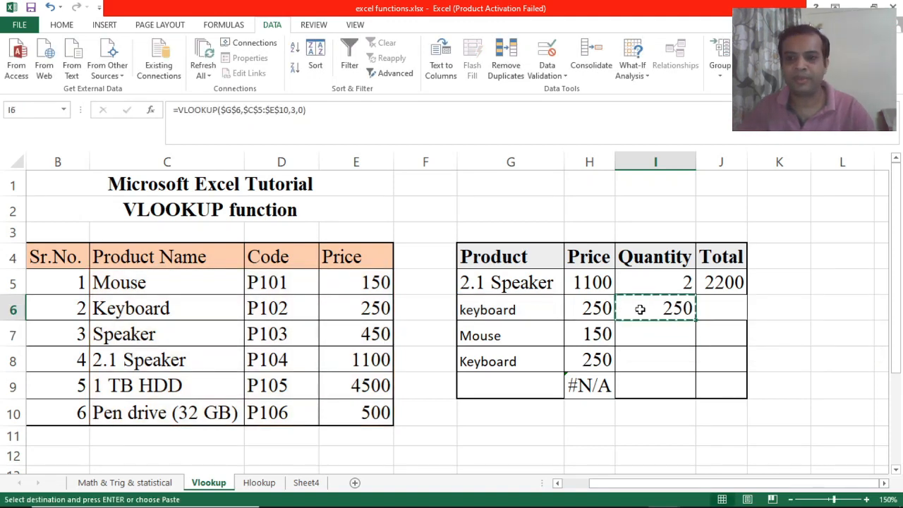
click(794, 329)
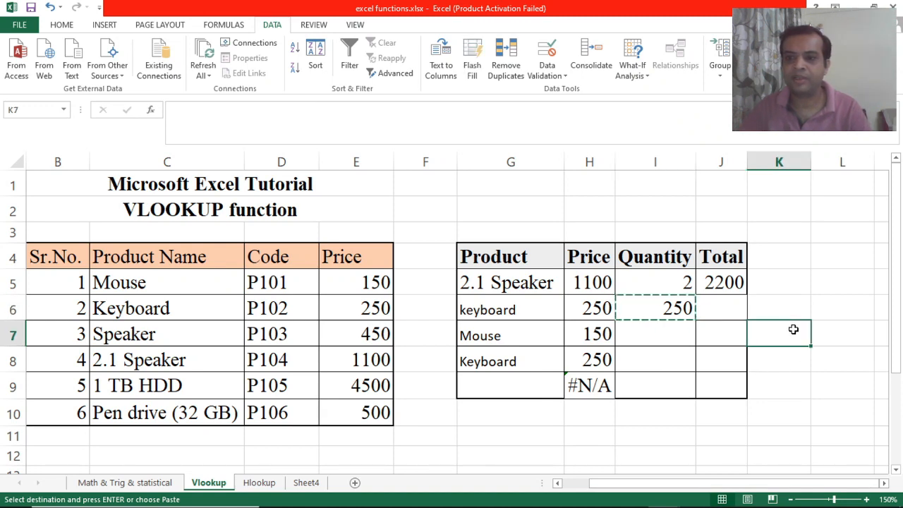
key(ctrl+v)
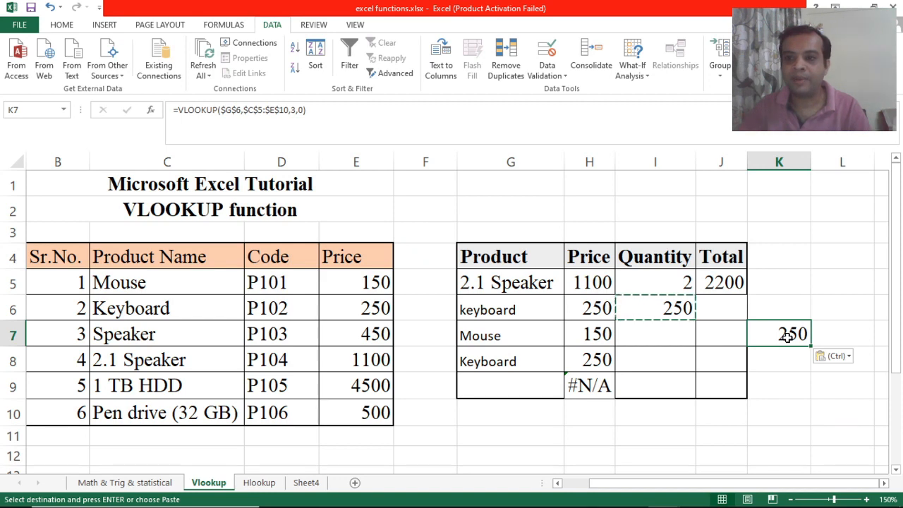
double_click(788, 337)
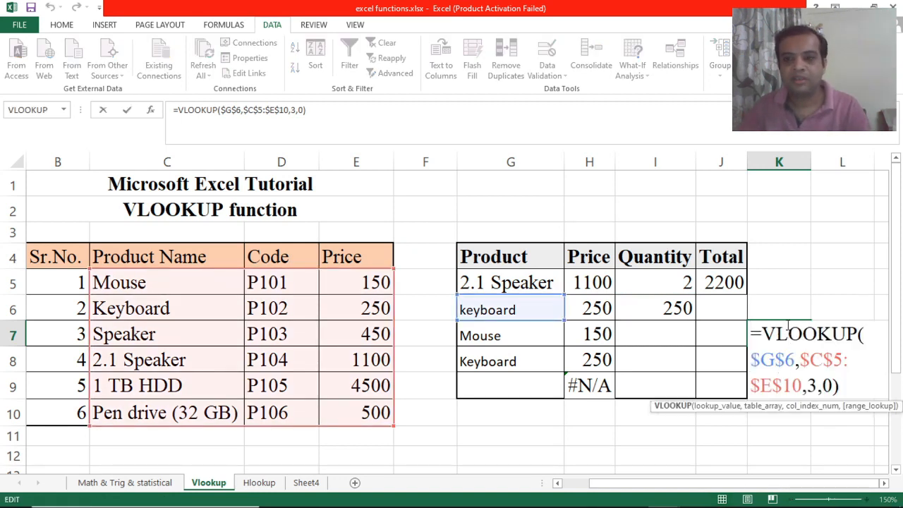
key(Escape)
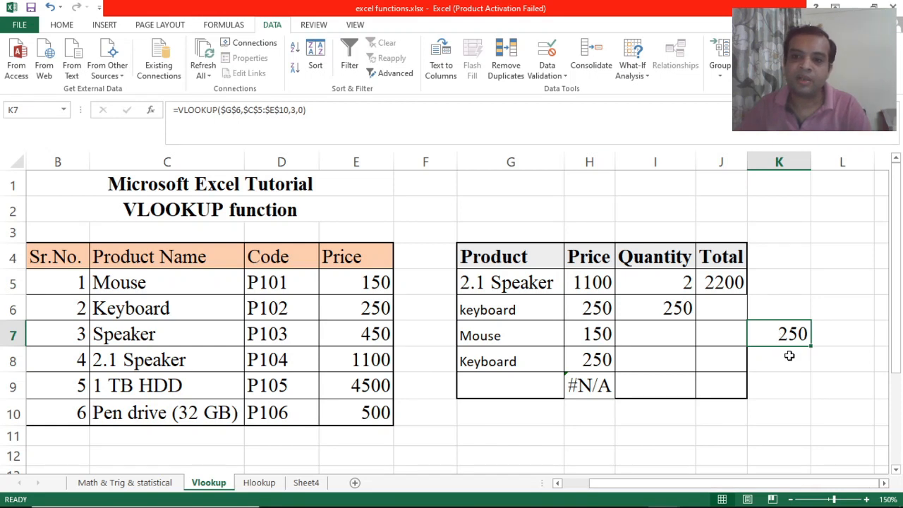
key(Delete)
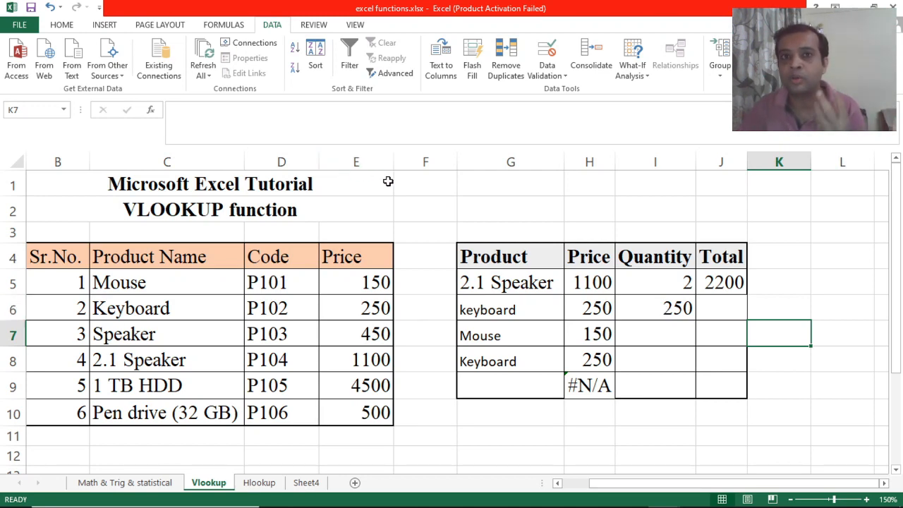
click(660, 307)
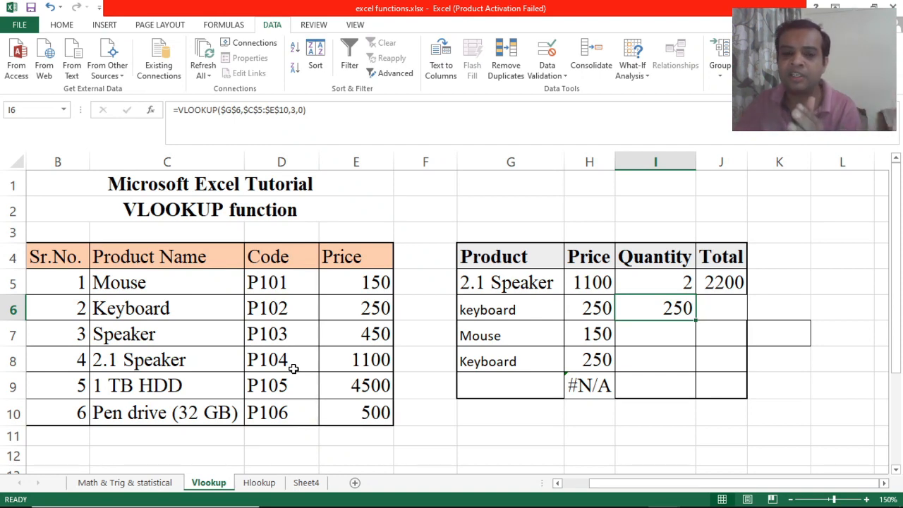
- Start an HLOOKUP formula in Price cell C12 of the Hlookup sheet, using product cell B12 as the lookup value
click(260, 483)
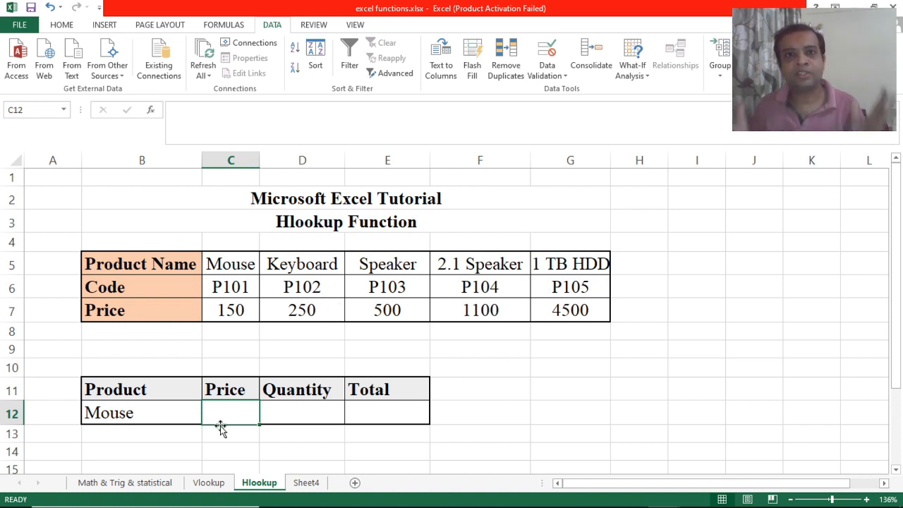
text(=)
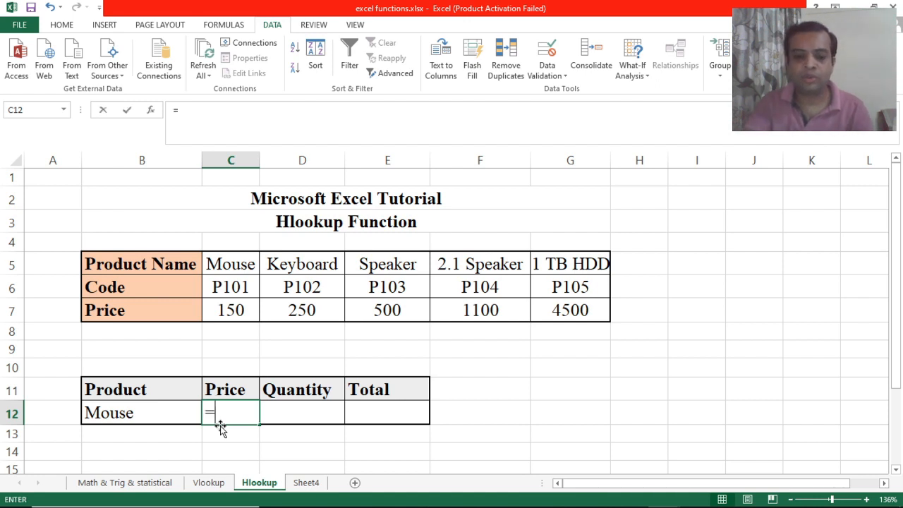
text(hlooki)
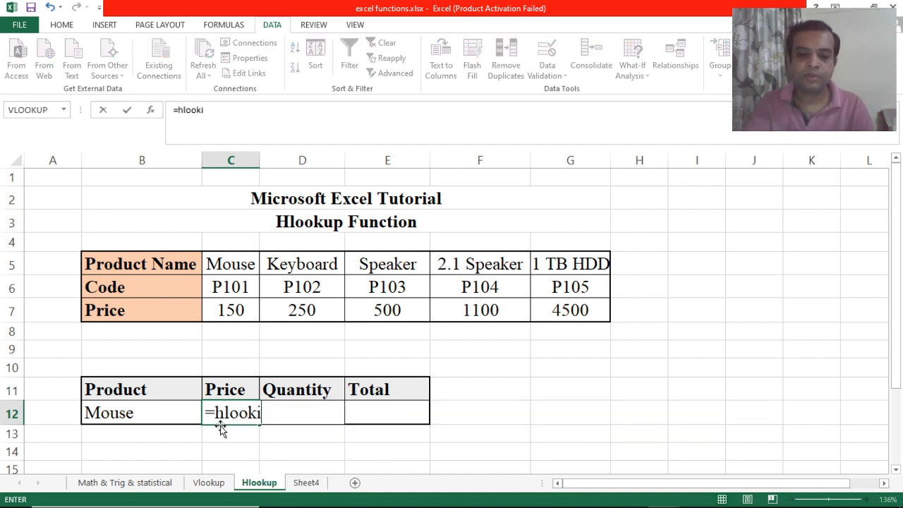
key(BackSpace)
text(up()
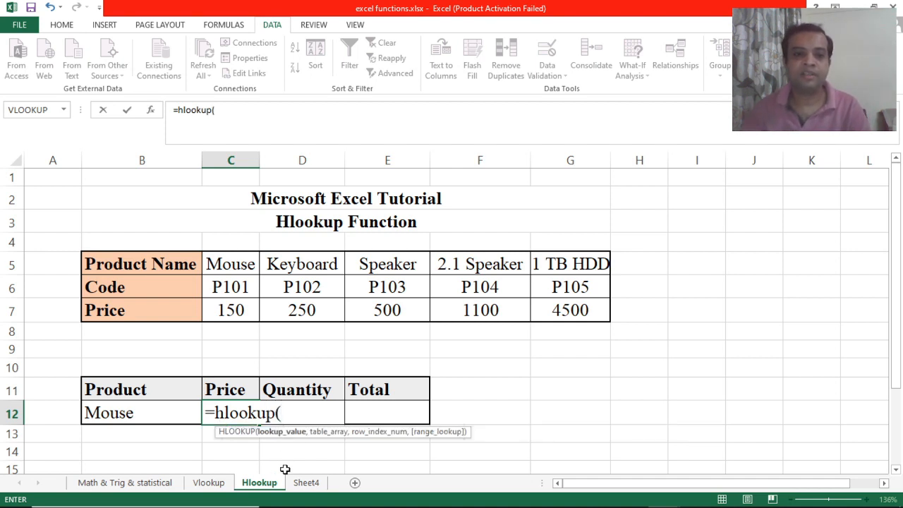
click(120, 414)
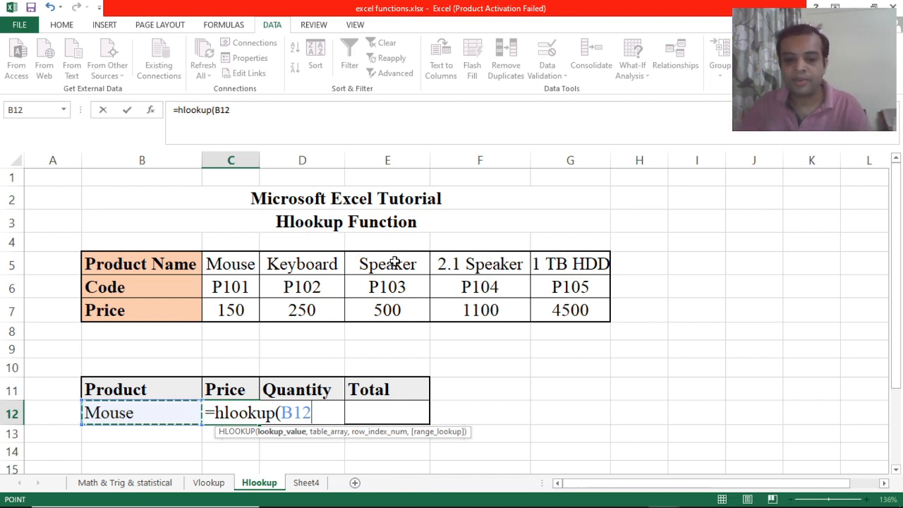
- Complete the HLOOKUP in C12 with table range C5:G7, row index 3 and match type 0
text(,)
click(234, 264)
drag(302, 280, 571, 311)
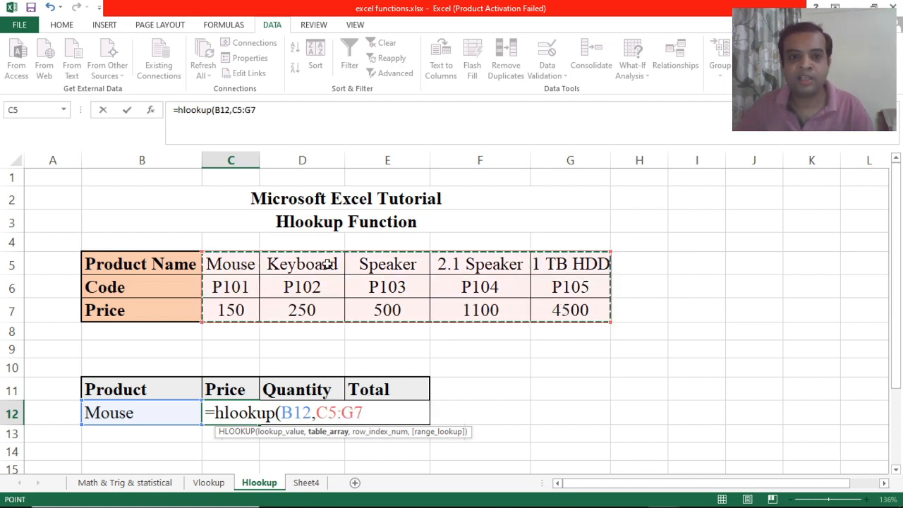
text(,)
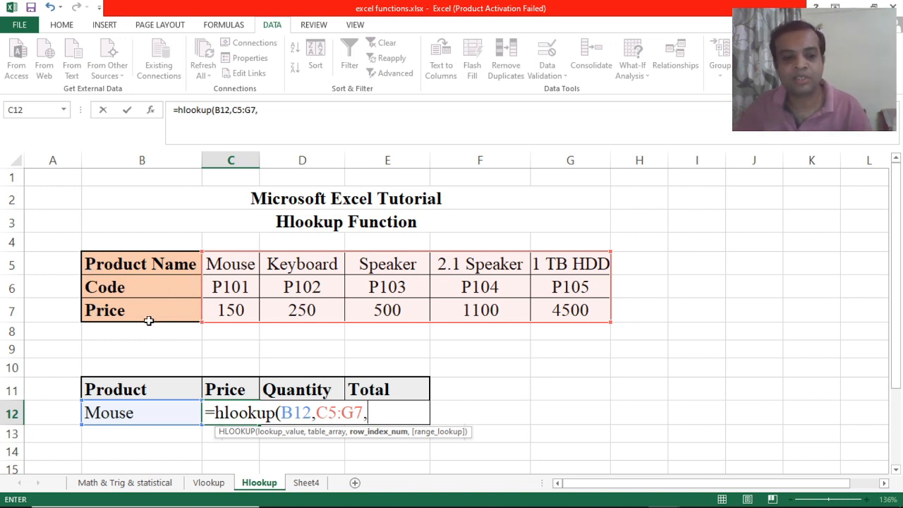
text(34)
key(BackSpace)
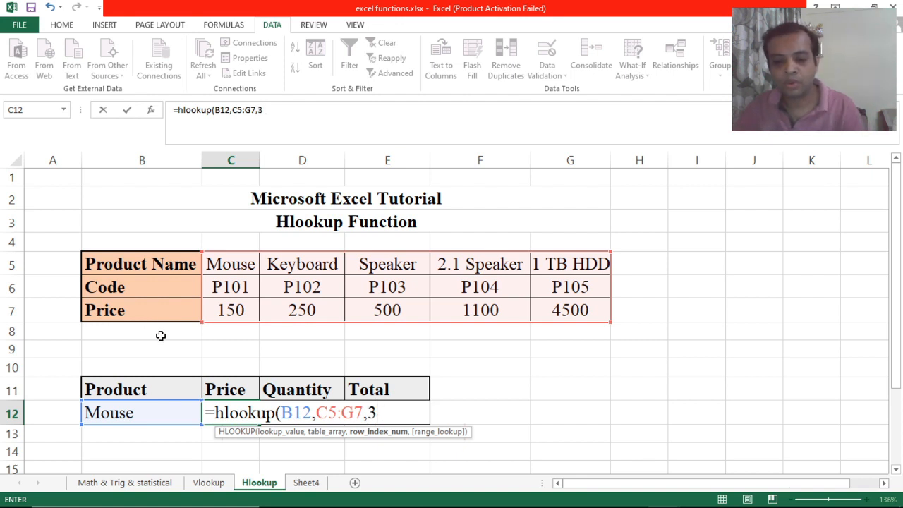
text(,0))
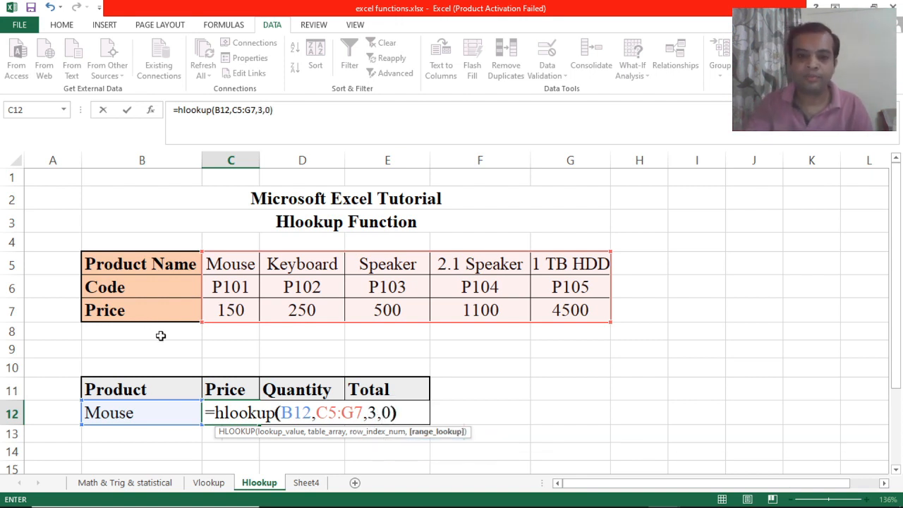
key(Return)
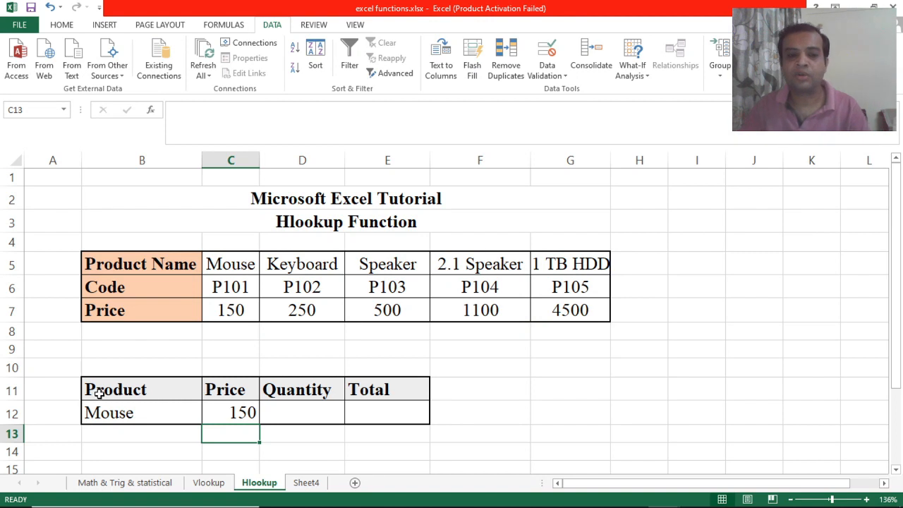
- Change the product in B12 to Keyboard to test the HLOOKUP price
click(129, 412)
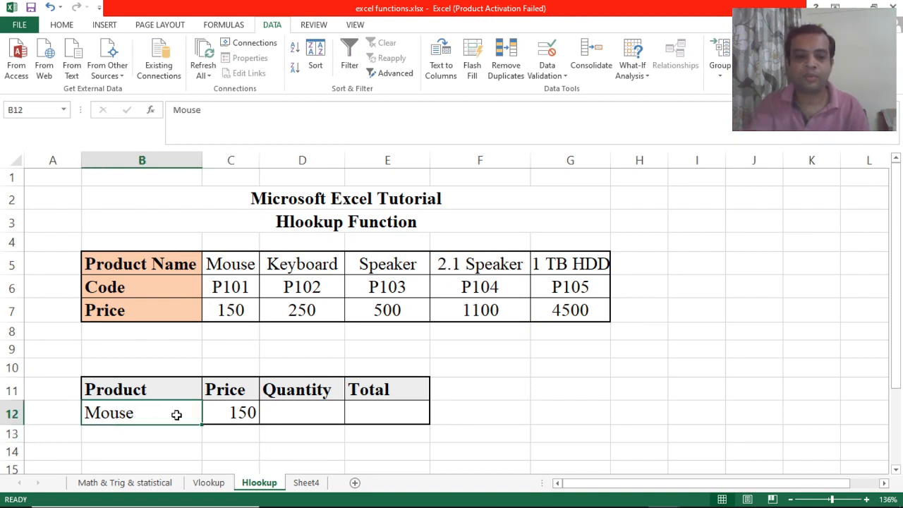
text(Keyboard)
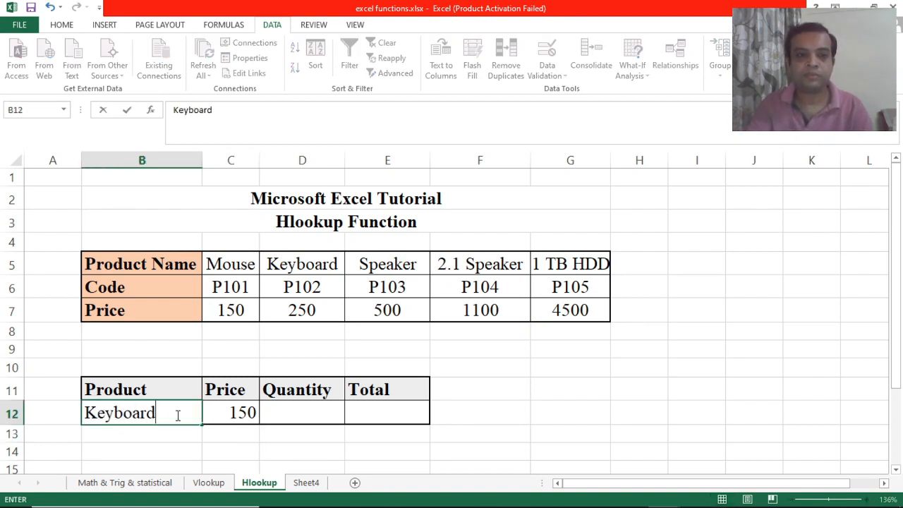
key(Return)
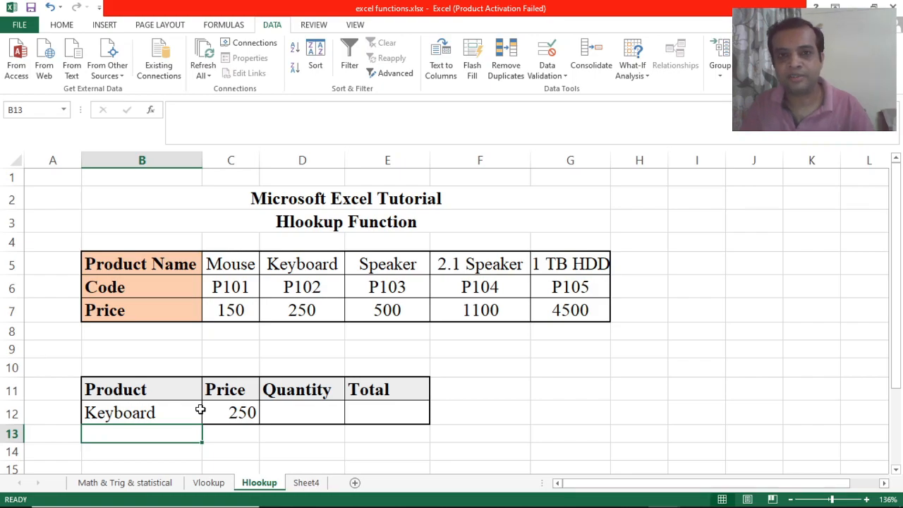
text(S)
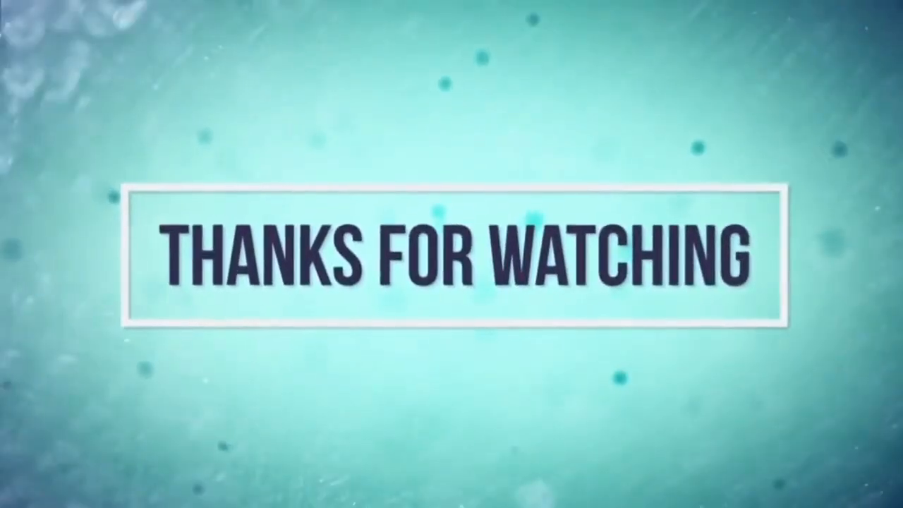